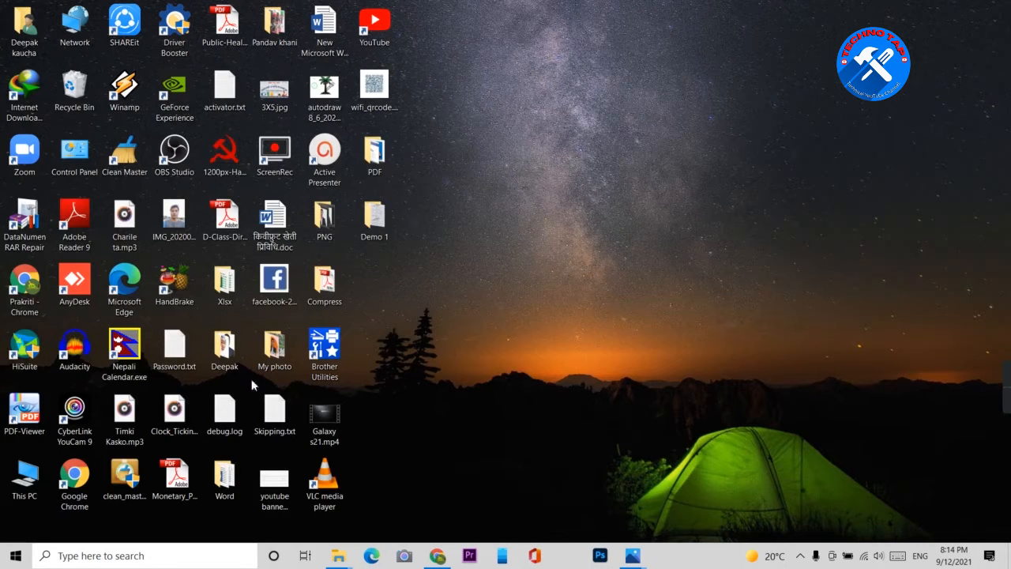
# - Launch Word 2016 and create a blank document
pyautogui.click(68, 556)
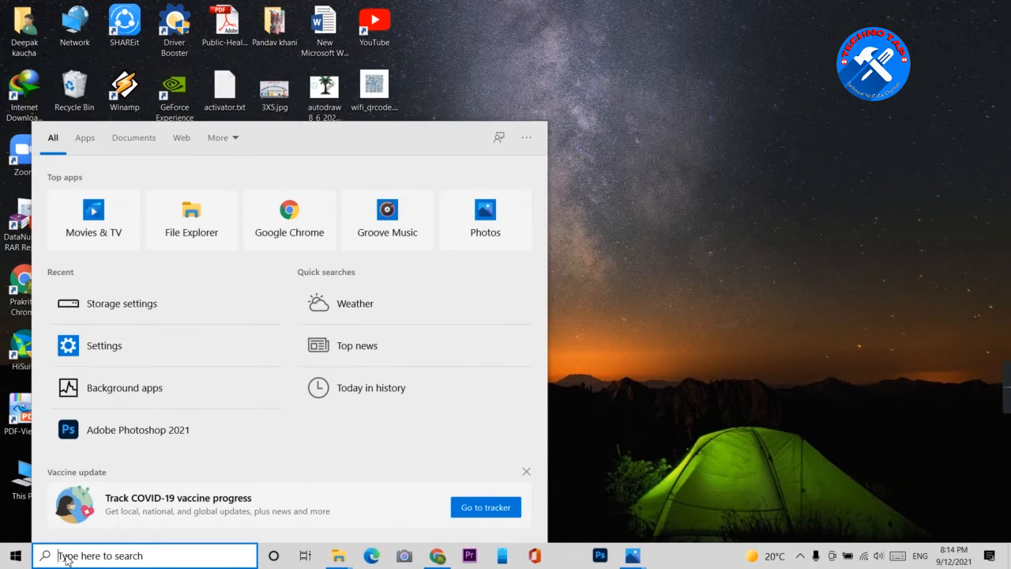
pyautogui.write('word')
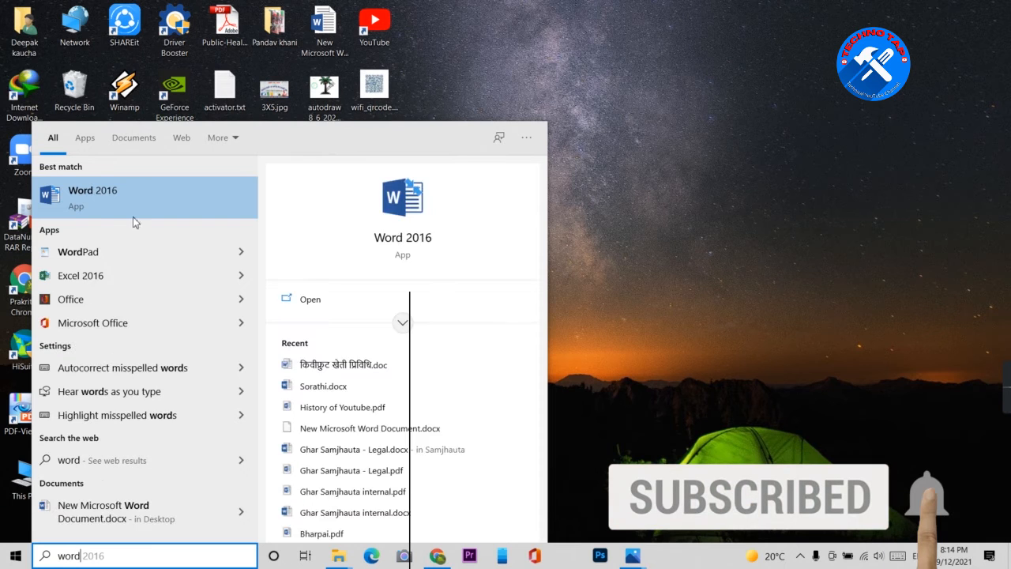
pyautogui.click(105, 199)
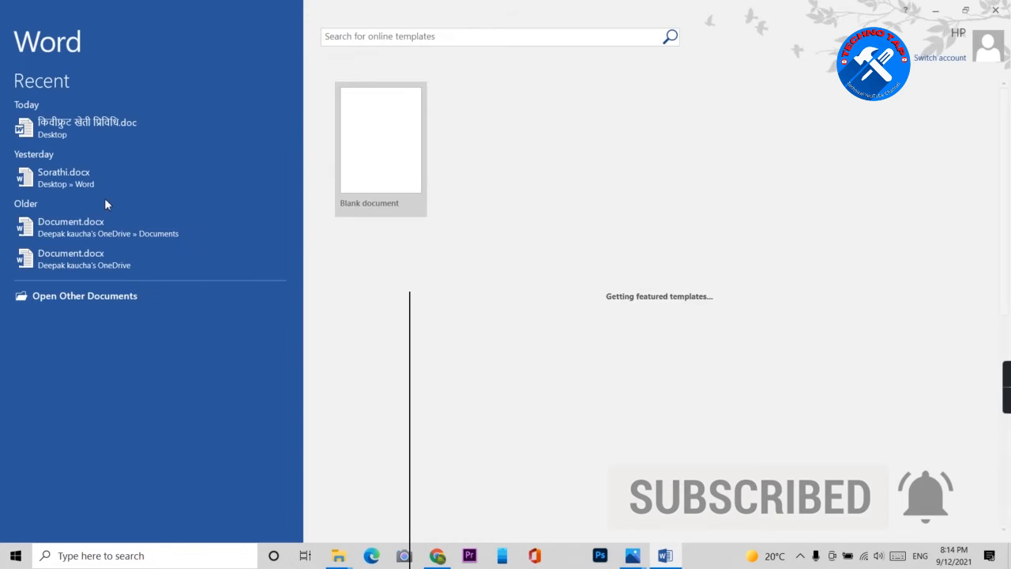
pyautogui.click(638, 407)
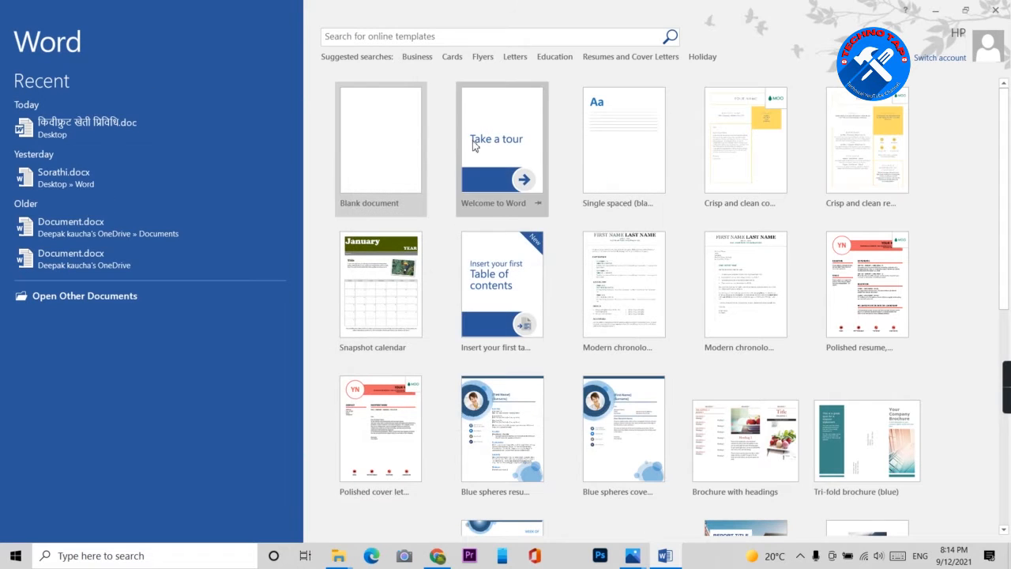
pyautogui.click(392, 142)
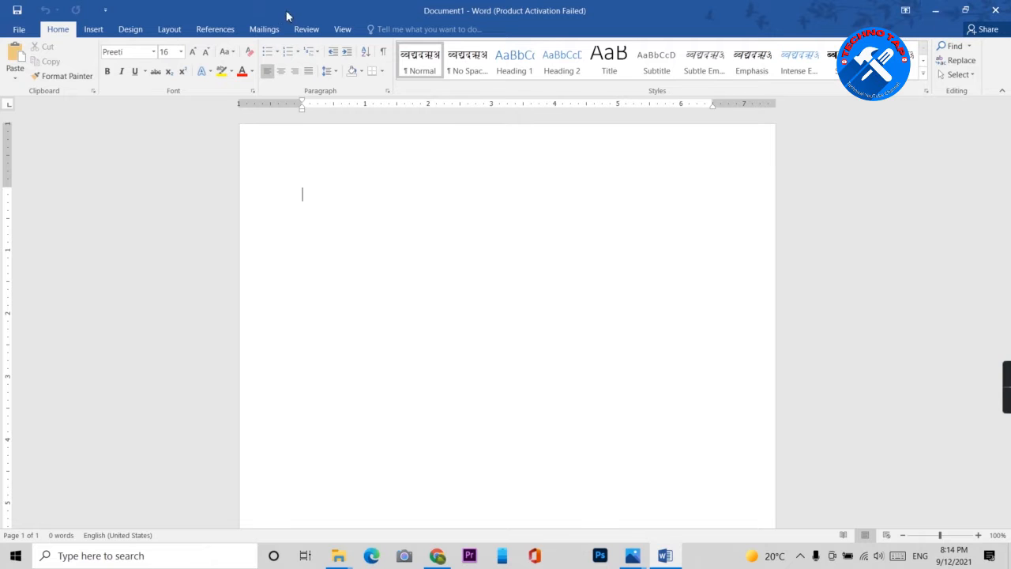
# - Insert the picture tax.jpeg from the Demo 1 folder on the Desktop into the document
pyautogui.click(99, 32)
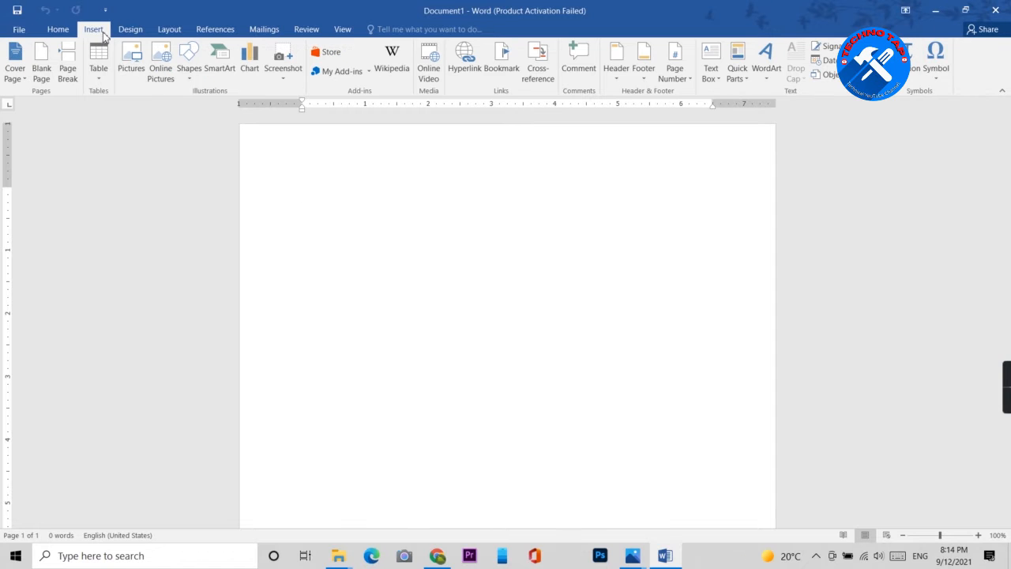
pyautogui.click(129, 68)
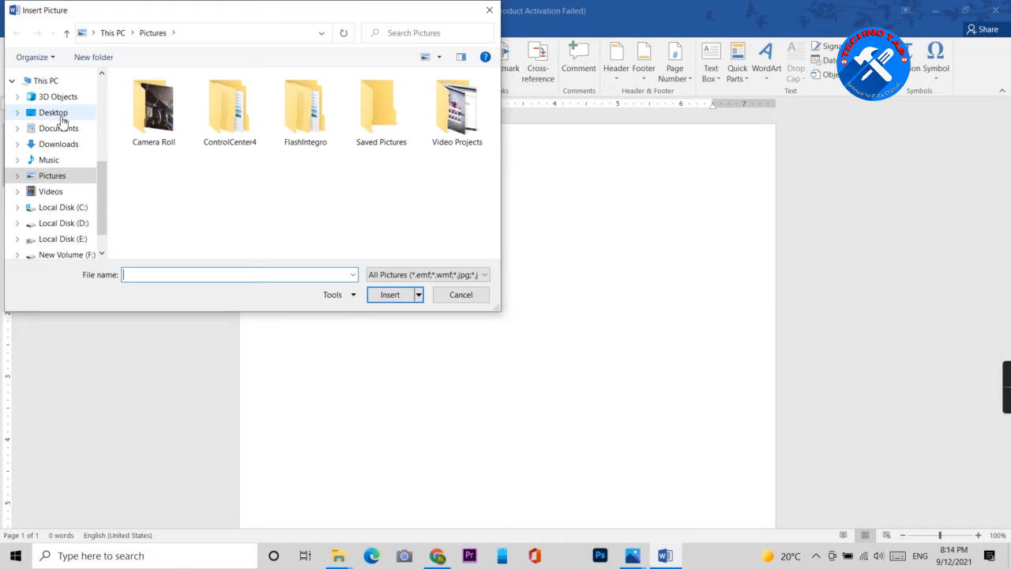
pyautogui.click(62, 117)
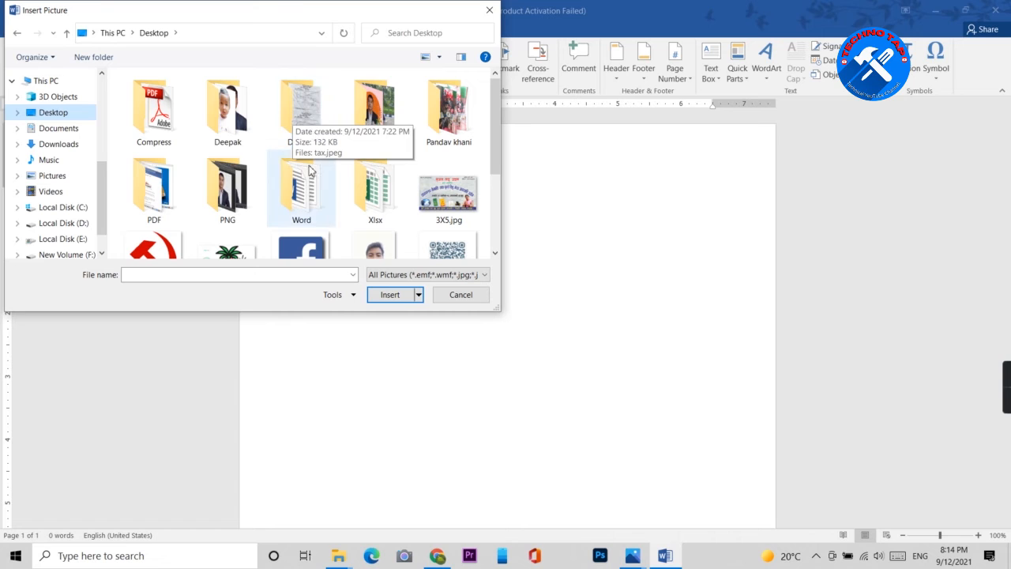
pyautogui.doubleClick(296, 114)
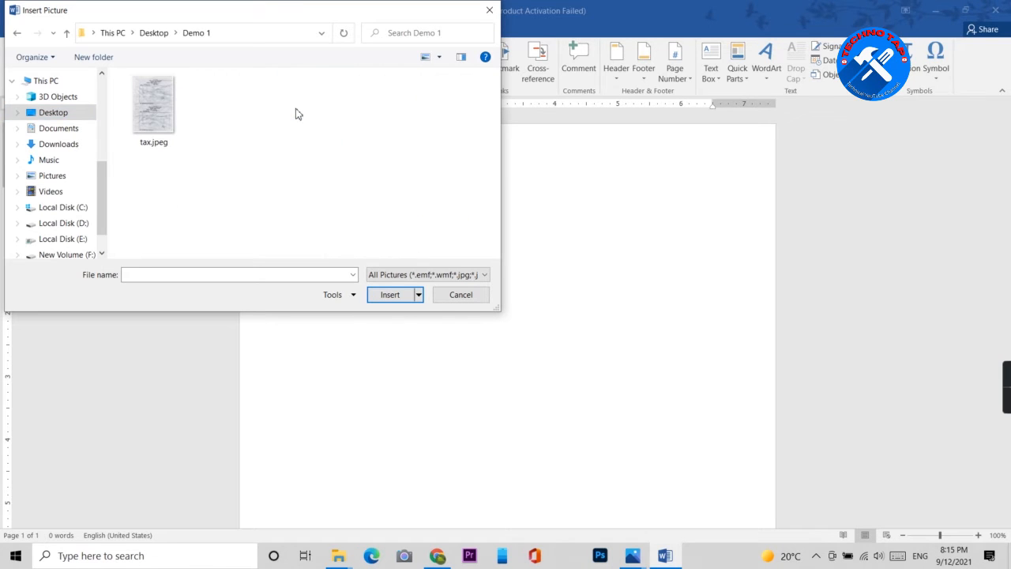
pyautogui.click(166, 117)
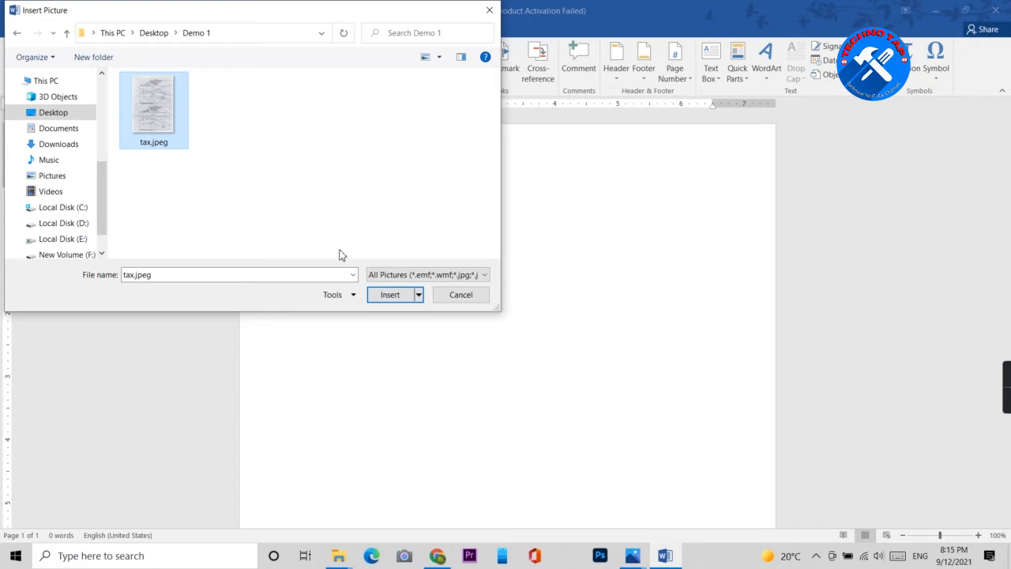
pyautogui.click(387, 297)
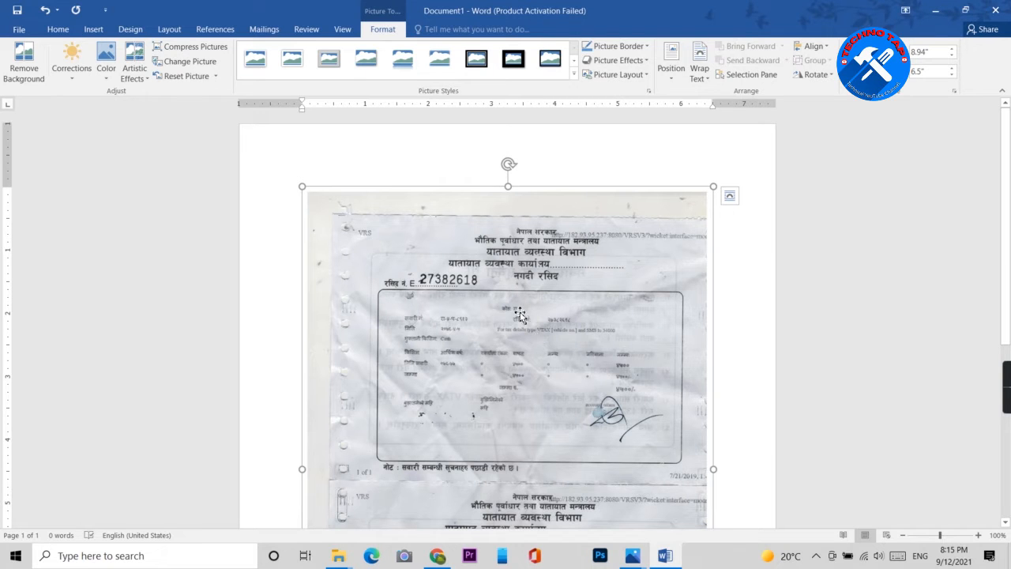
# - Crop the blank strip off the upper edge of the inserted picture, reducing its height to about 8.46"
pyautogui.scroll(-3, 519, 315)
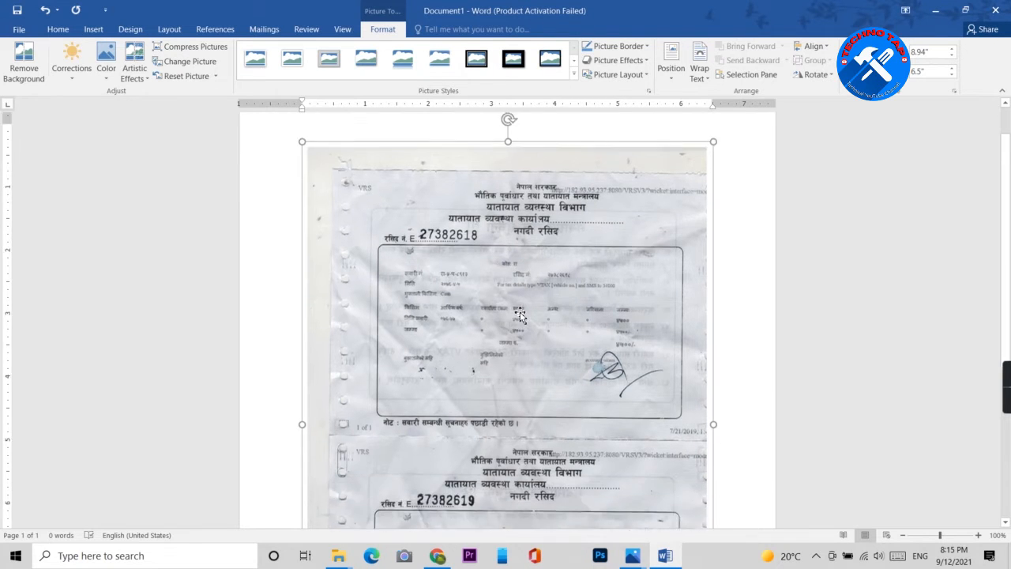
pyautogui.scroll(-3, 523, 314)
pyautogui.scroll(-1, 524, 315)
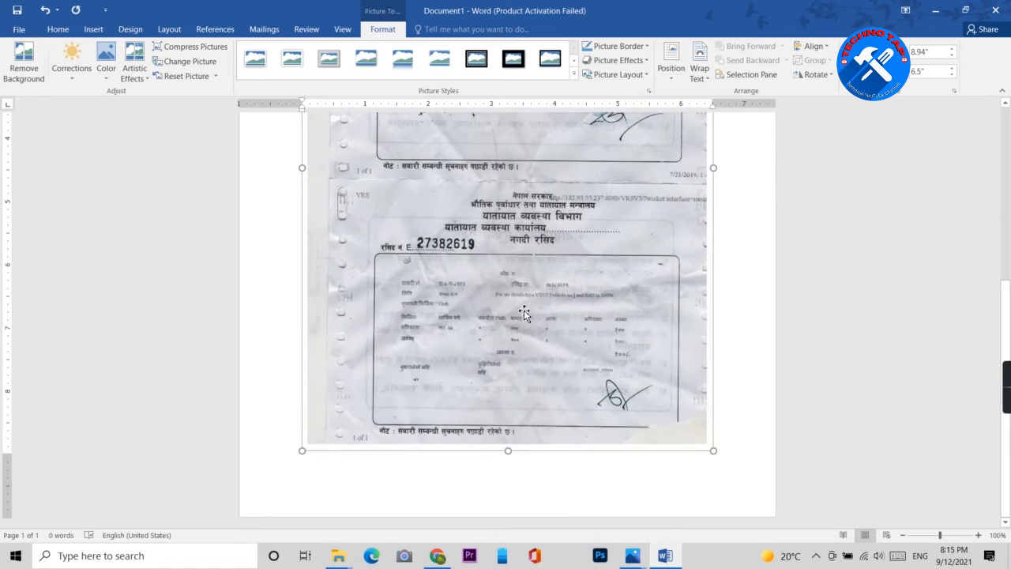
pyautogui.scroll(7, 507, 315)
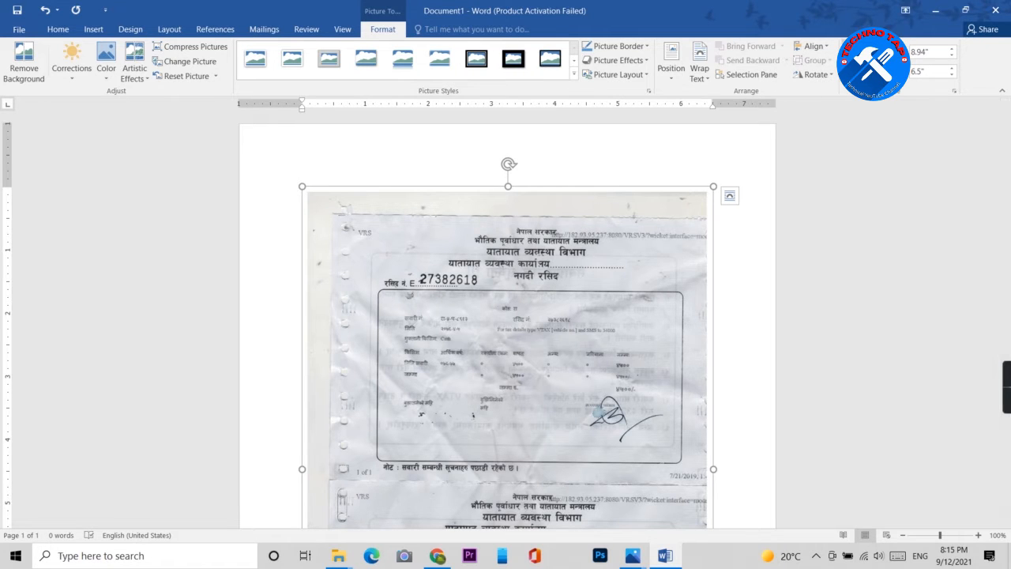
pyautogui.click(877, 77)
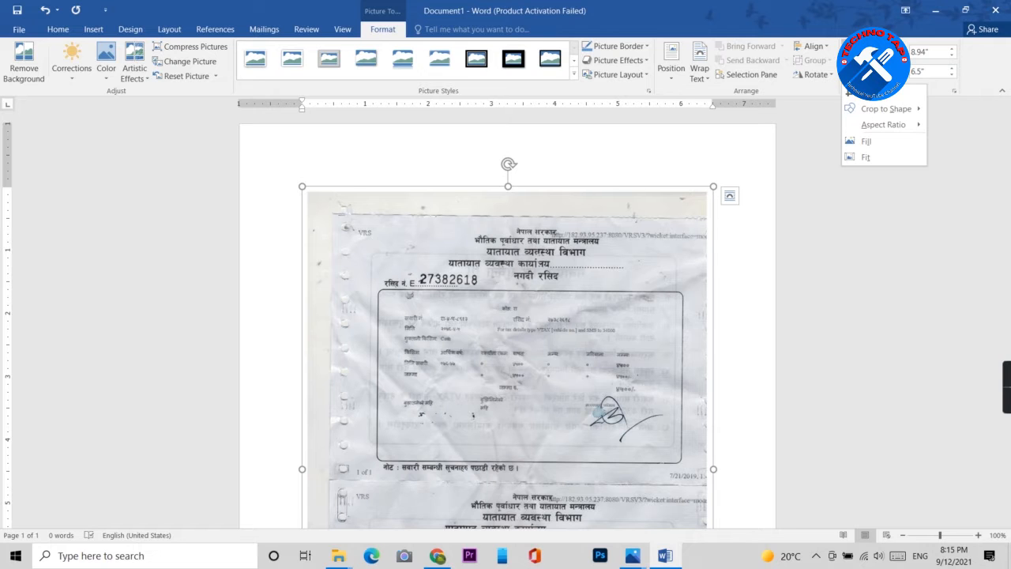
pyautogui.click(869, 94)
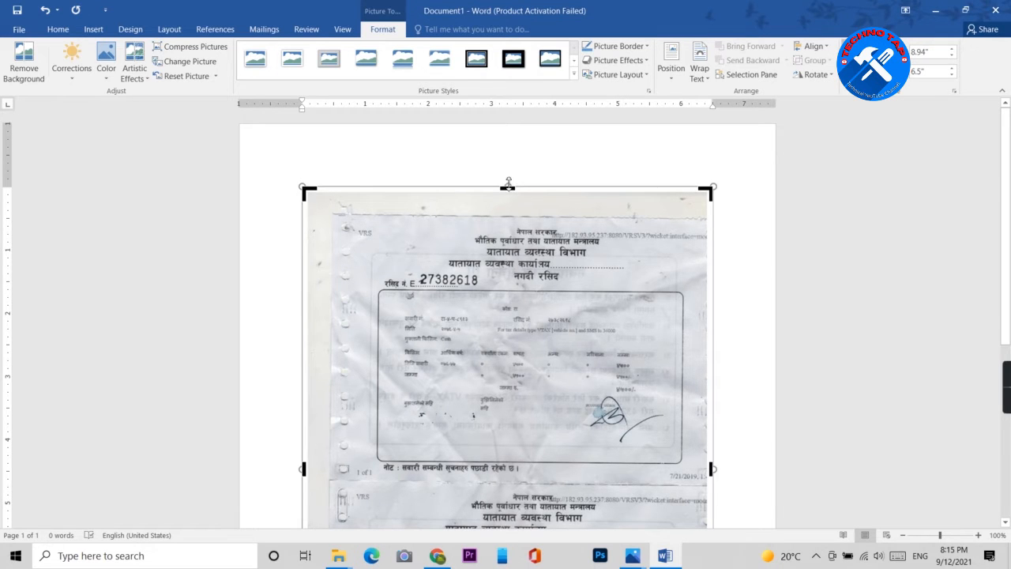
pyautogui.moveTo(510, 192); pyautogui.dragTo(512, 218)
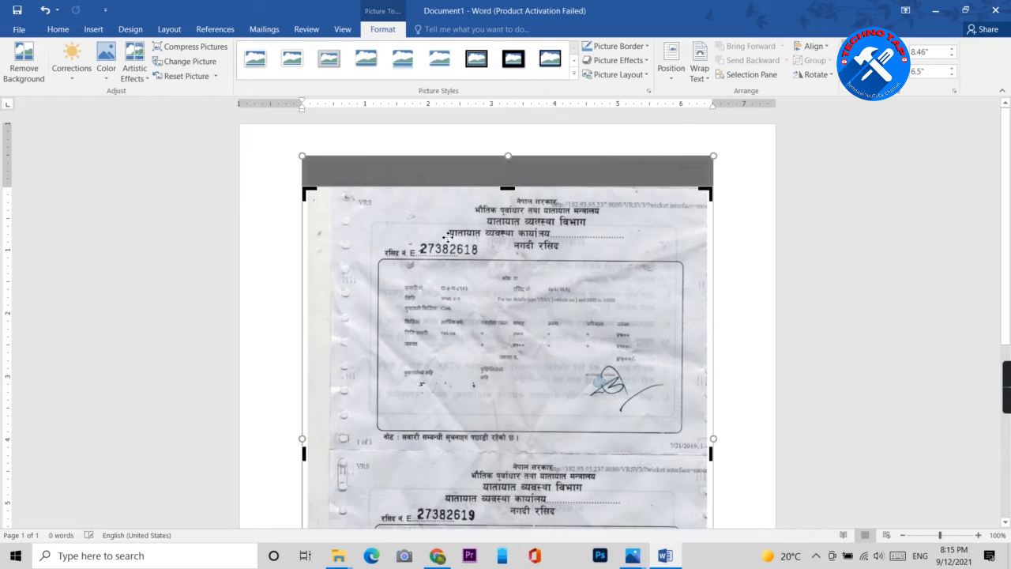
# - Crop the picture's left, right and lower edges to about 8.34" high by 5.97" wide and apply the crop
pyautogui.scroll(-5, 379, 308)
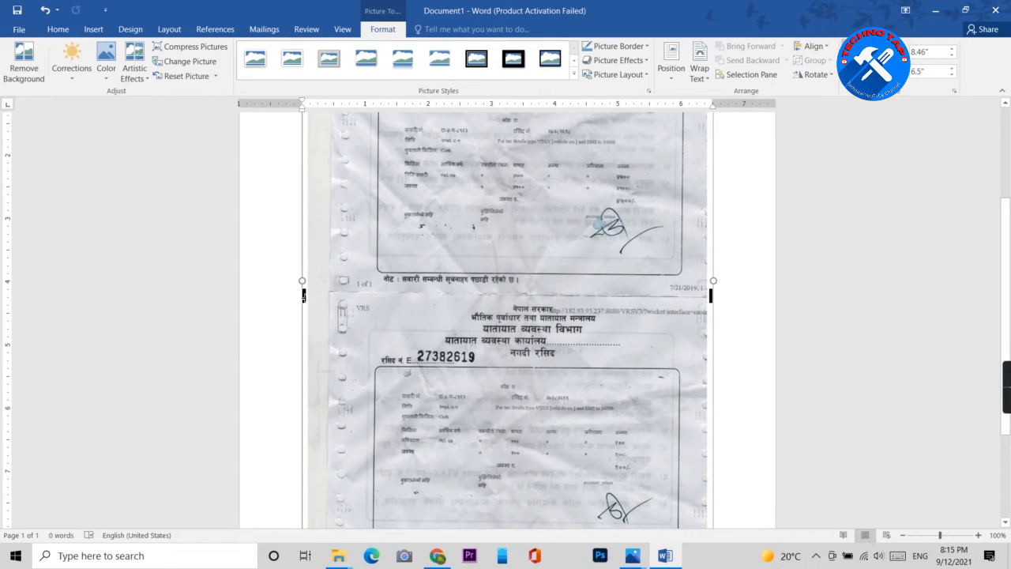
pyautogui.moveTo(303, 295); pyautogui.dragTo(333, 303)
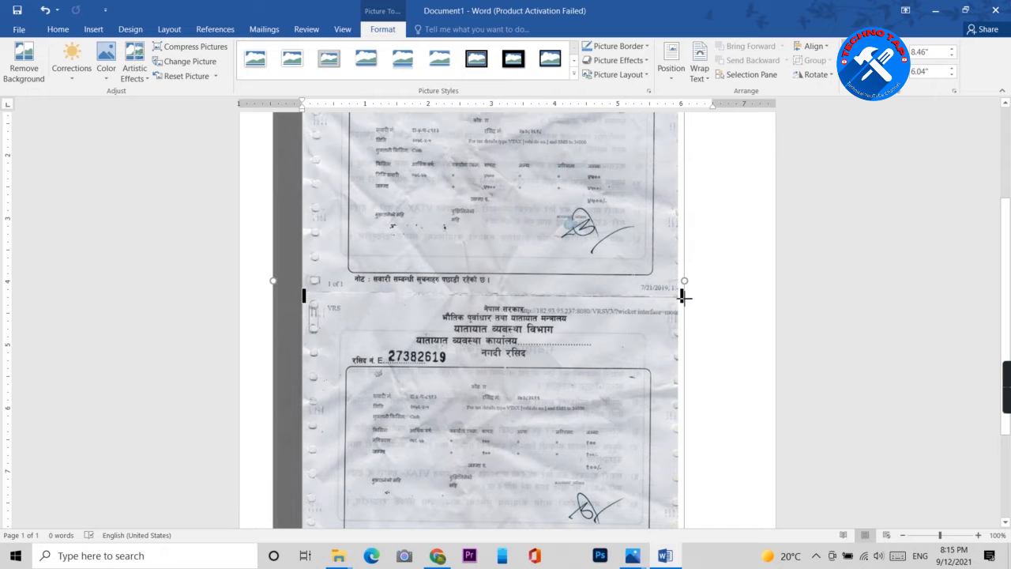
pyautogui.moveTo(683, 295); pyautogui.dragTo(677, 295)
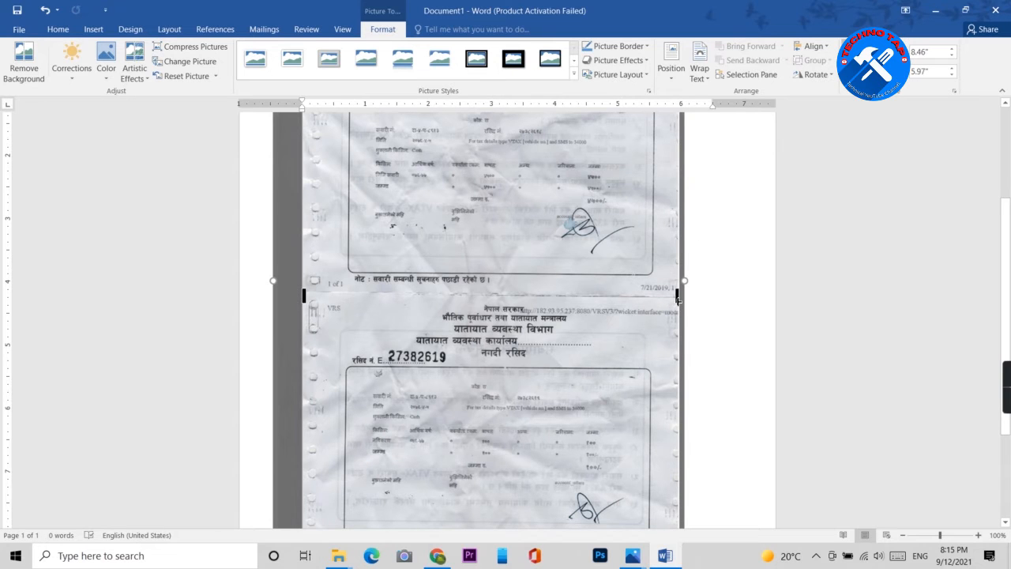
pyautogui.scroll(-4, 650, 329)
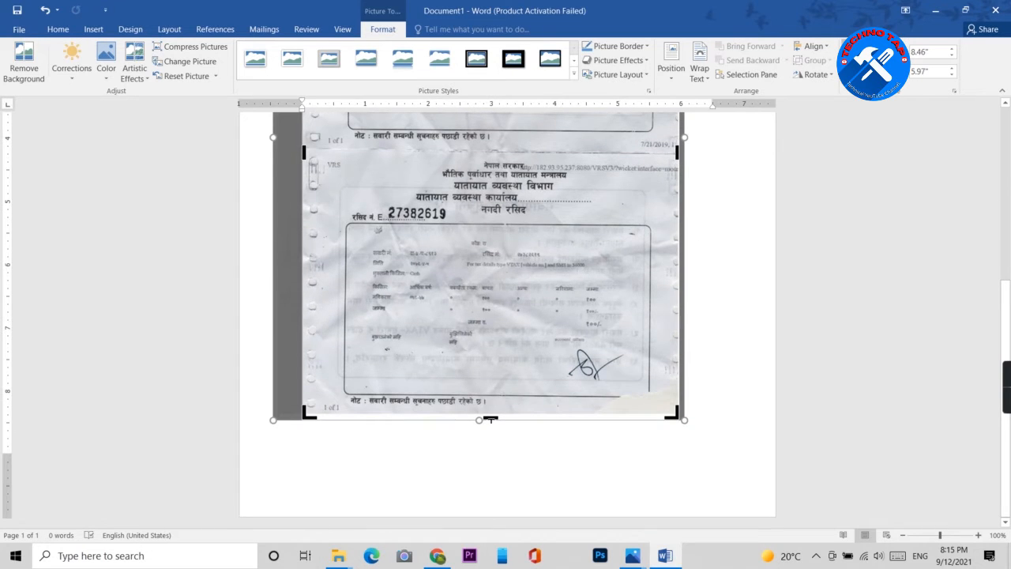
pyautogui.moveTo(490, 419); pyautogui.dragTo(490, 409)
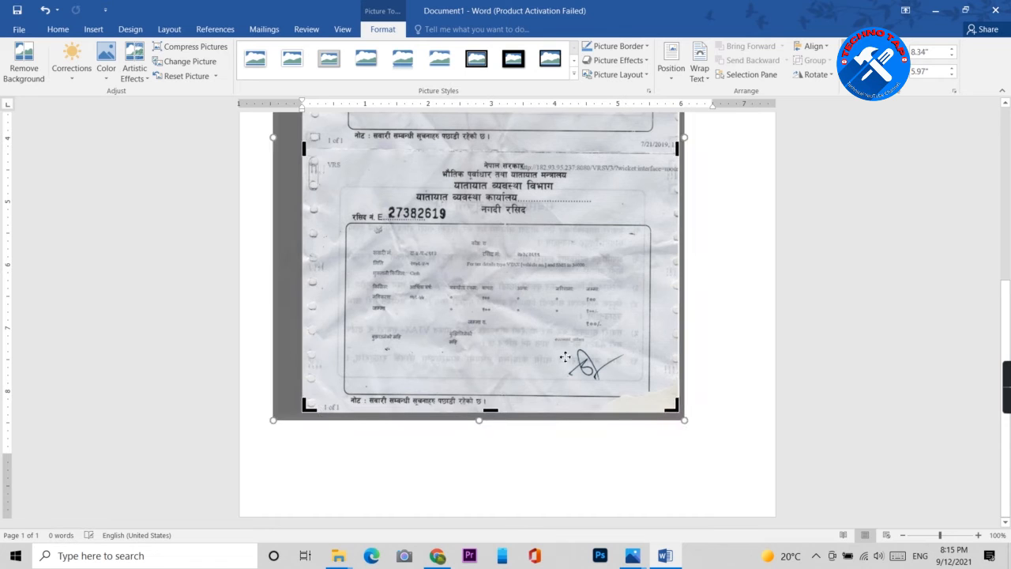
pyautogui.scroll(7, 562, 352)
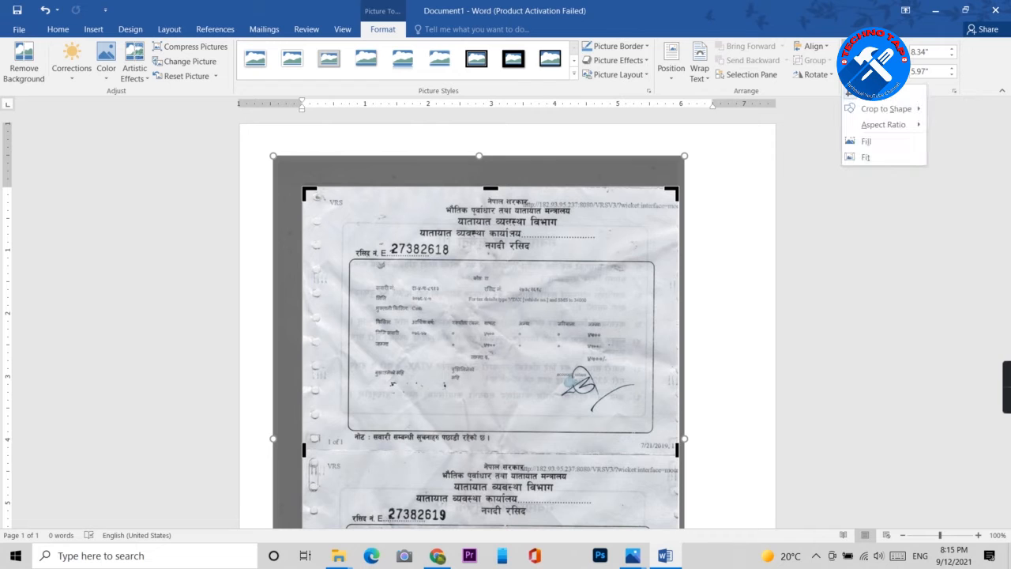
pyautogui.click(886, 95)
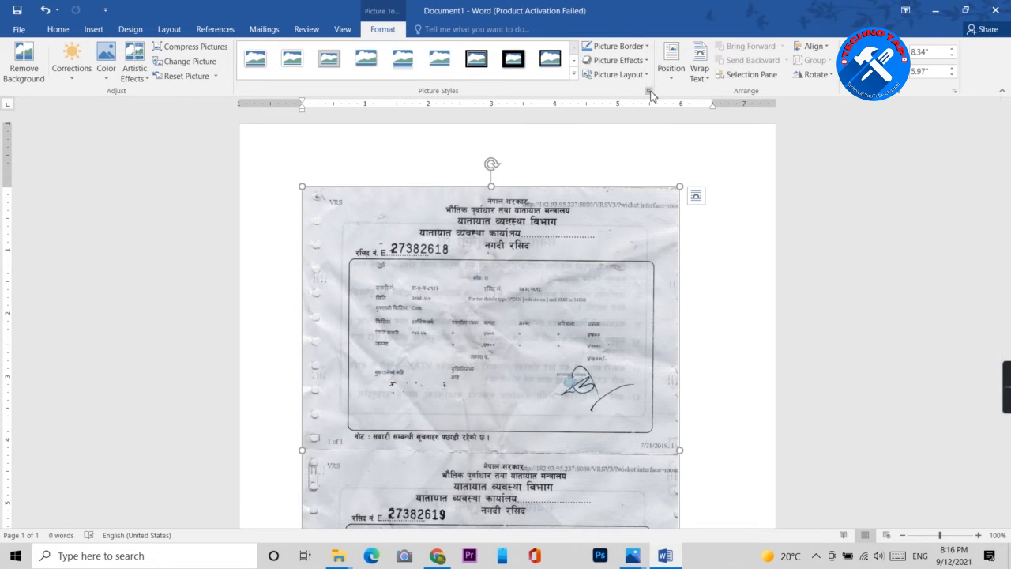
# - Set the picture's text wrapping to In Front of Text and shift it slightly up and left on the page
pyautogui.click(706, 83)
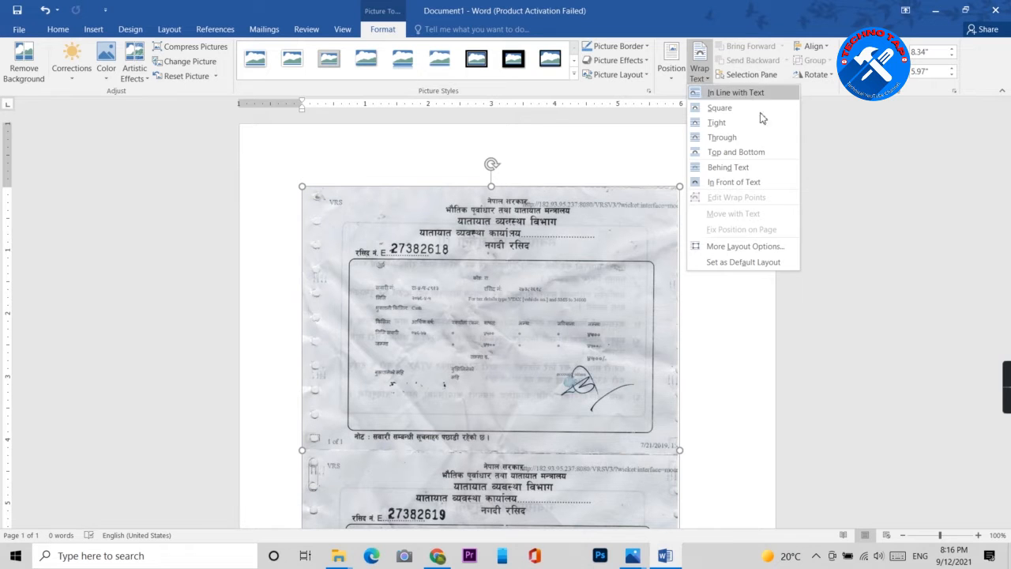
pyautogui.click(733, 183)
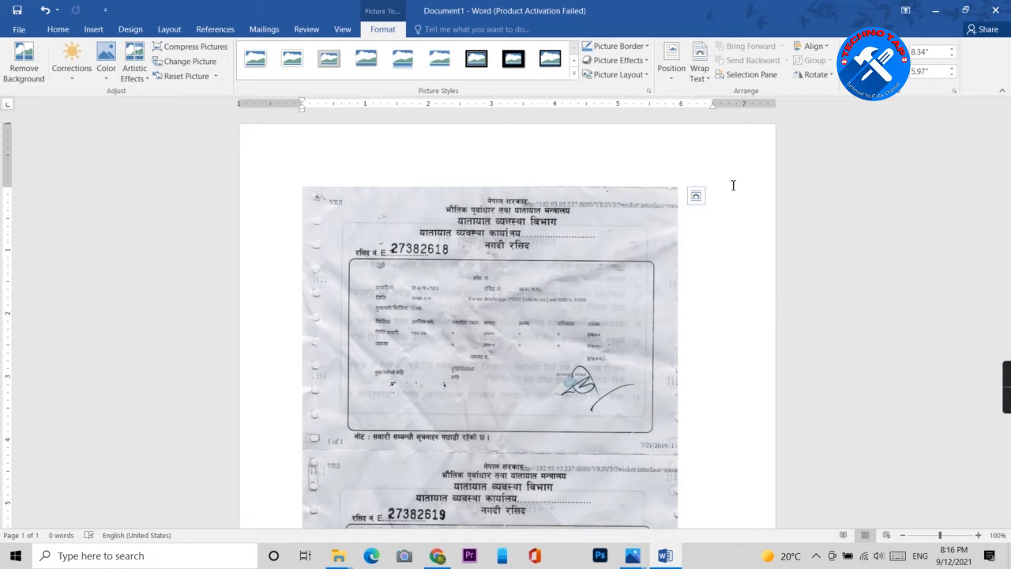
pyautogui.moveTo(585, 263)
pyautogui.mouseDown()
pyautogui.moveTo(545, 217)
pyautogui.moveTo(603, 204)
pyautogui.moveTo(645, 241)
pyautogui.moveTo(595, 266)
pyautogui.moveTo(564, 252)
pyautogui.moveTo(605, 239)
pyautogui.moveTo(558, 241)
pyautogui.moveTo(590, 246)
pyautogui.mouseUp()
pyautogui.moveTo(687, 176); pyautogui.dragTo(678, 197)
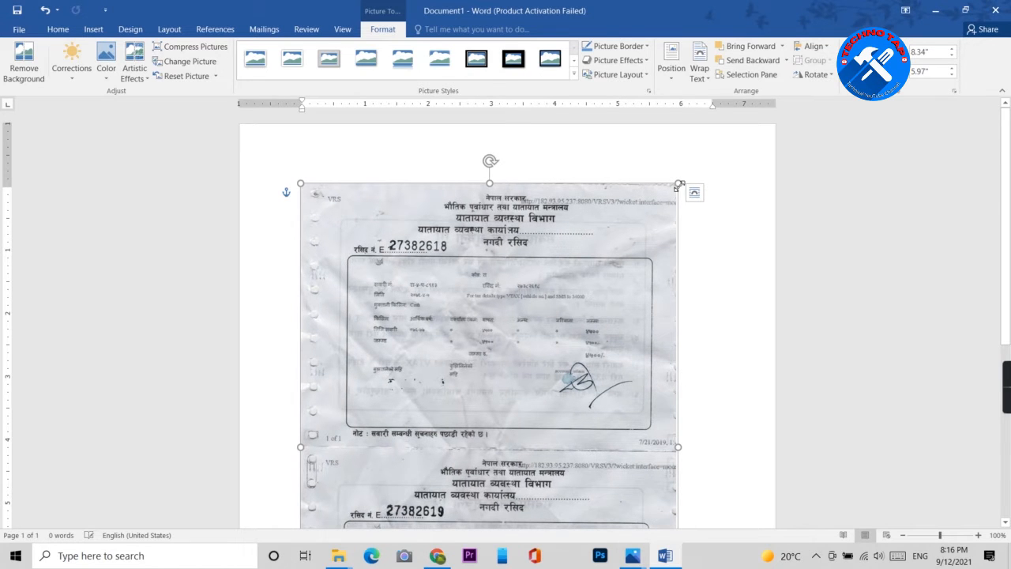
# - Enlarge the picture on all sides to about 10.25" high by 7.02" wide so it nearly fills the page
pyautogui.moveTo(678, 182); pyautogui.dragTo(707, 142)
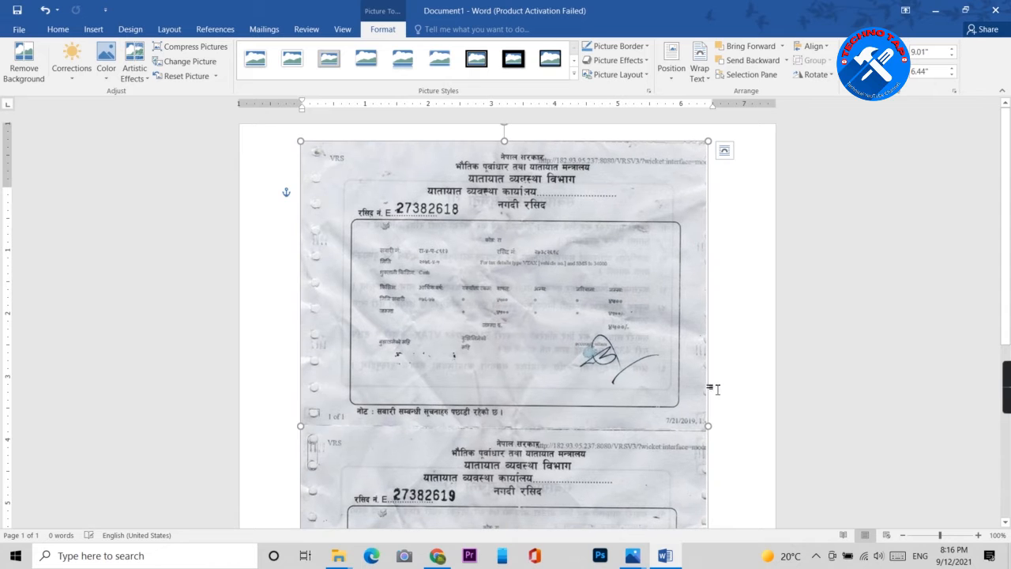
pyautogui.moveTo(705, 426); pyautogui.dragTo(723, 427)
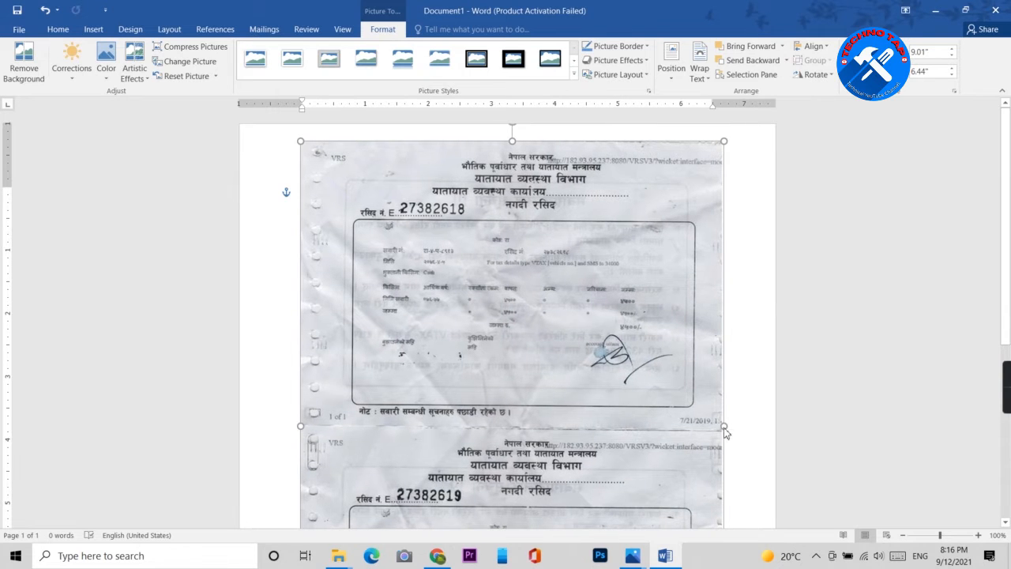
pyautogui.click(364, 458)
pyautogui.scroll(-5, 395, 410)
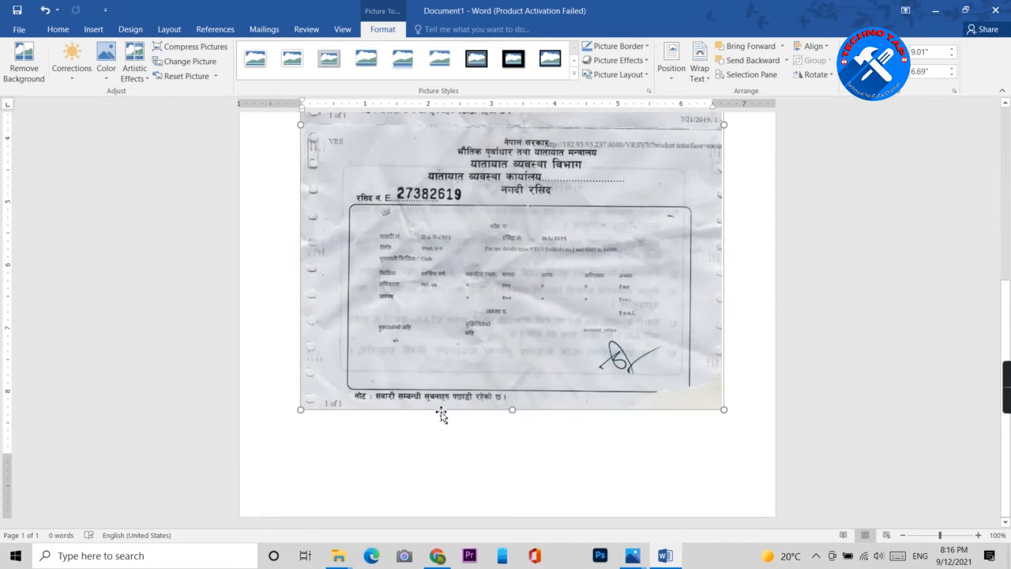
pyautogui.moveTo(512, 411); pyautogui.dragTo(519, 487)
pyautogui.moveTo(298, 165); pyautogui.dragTo(287, 165)
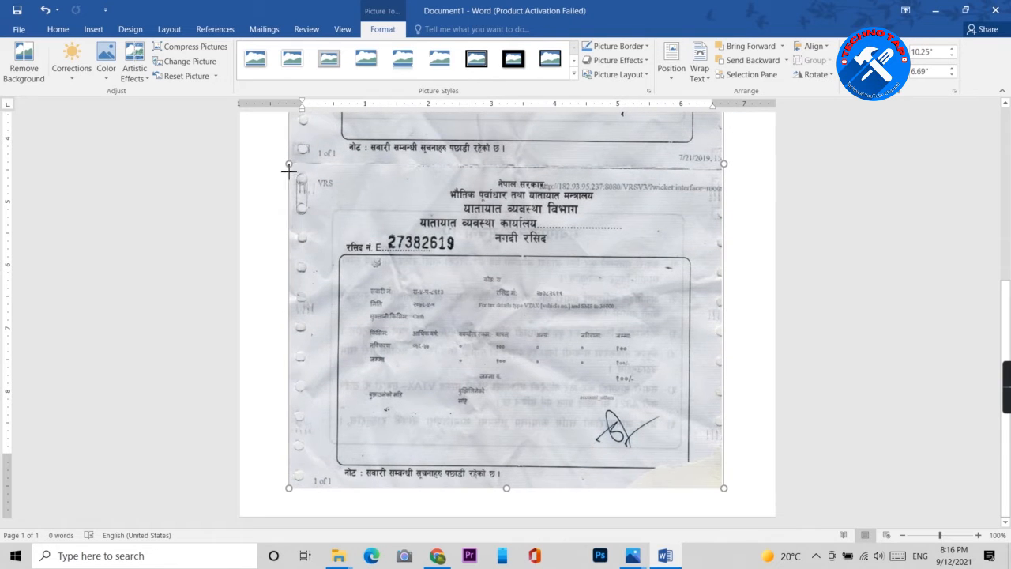
pyautogui.moveTo(724, 165); pyautogui.dragTo(731, 166)
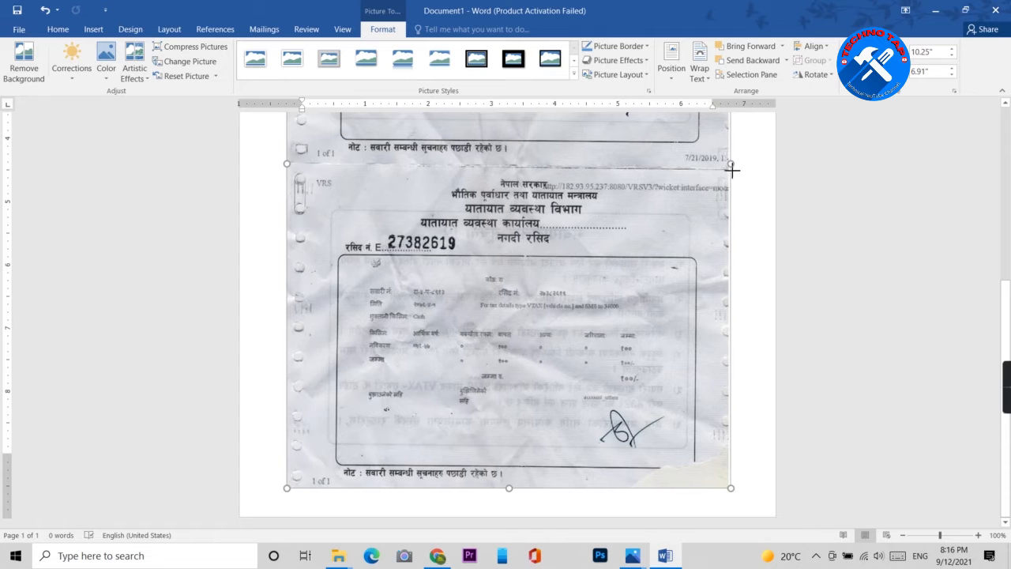
# - Open the Format Picture settings for the receipt picture and expand its Picture Corrections options
pyautogui.scroll(1, 512, 249)
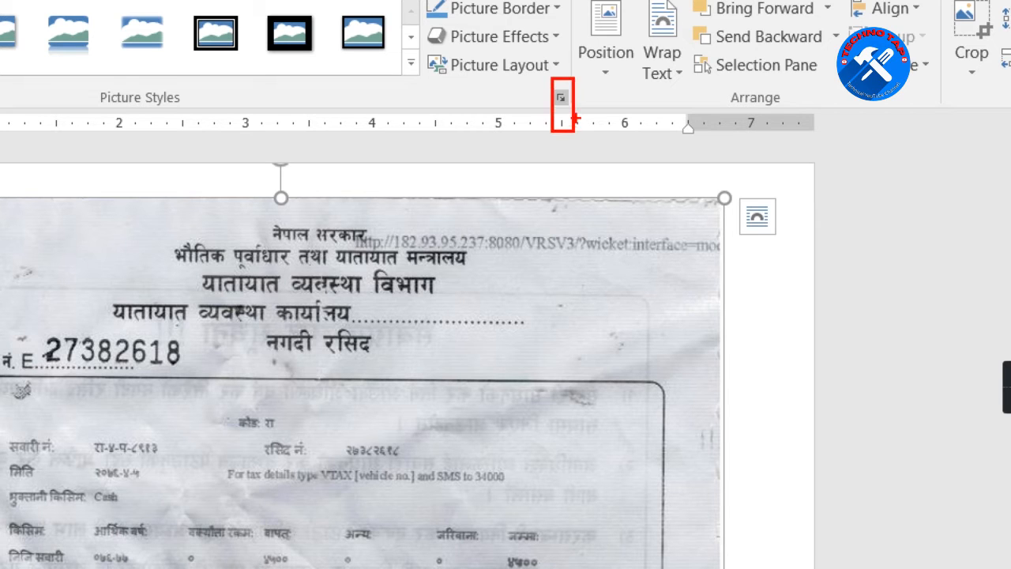
pyautogui.press('Escape')
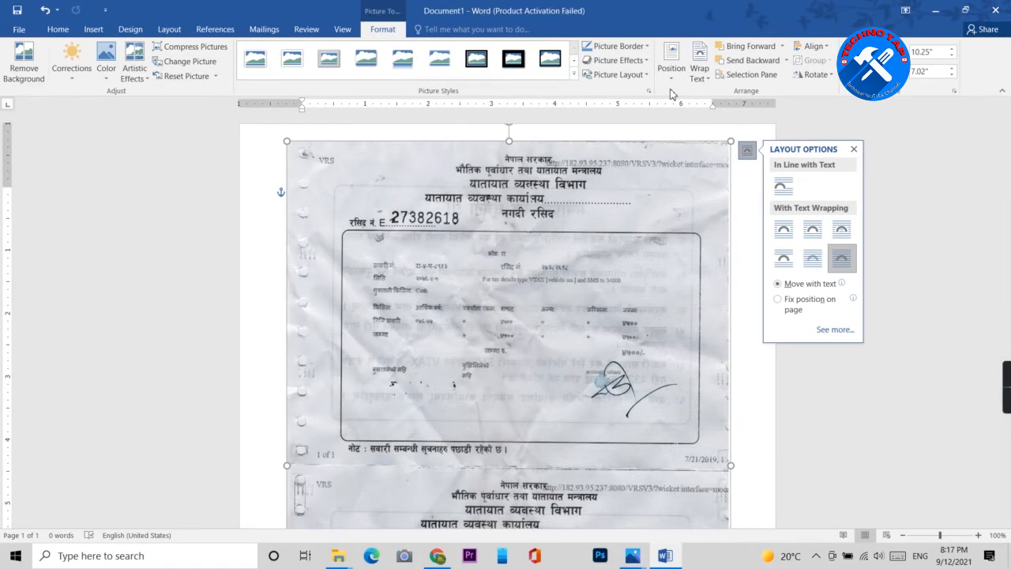
pyautogui.click(647, 91)
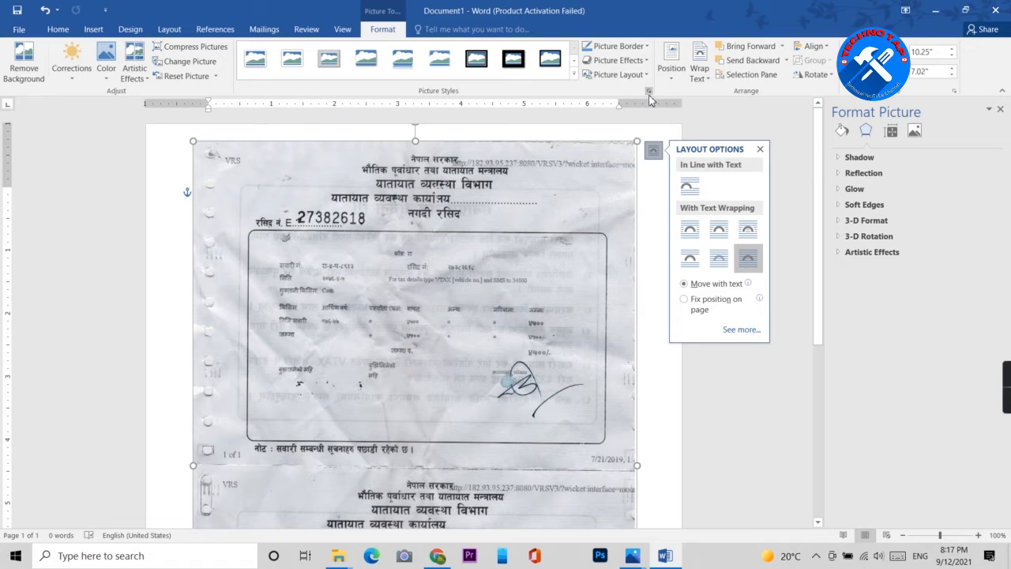
pyautogui.click(760, 150)
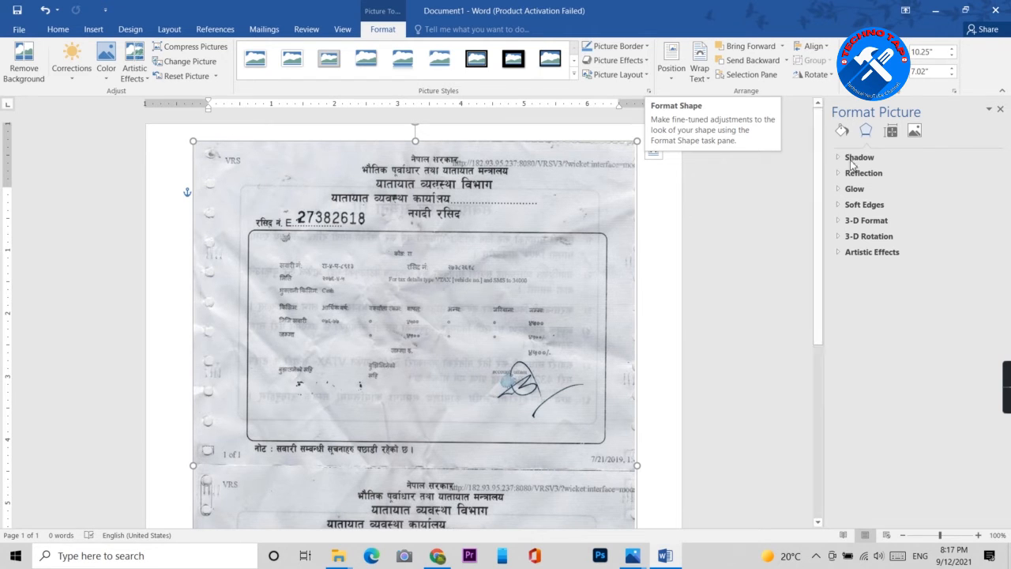
pyautogui.click(913, 132)
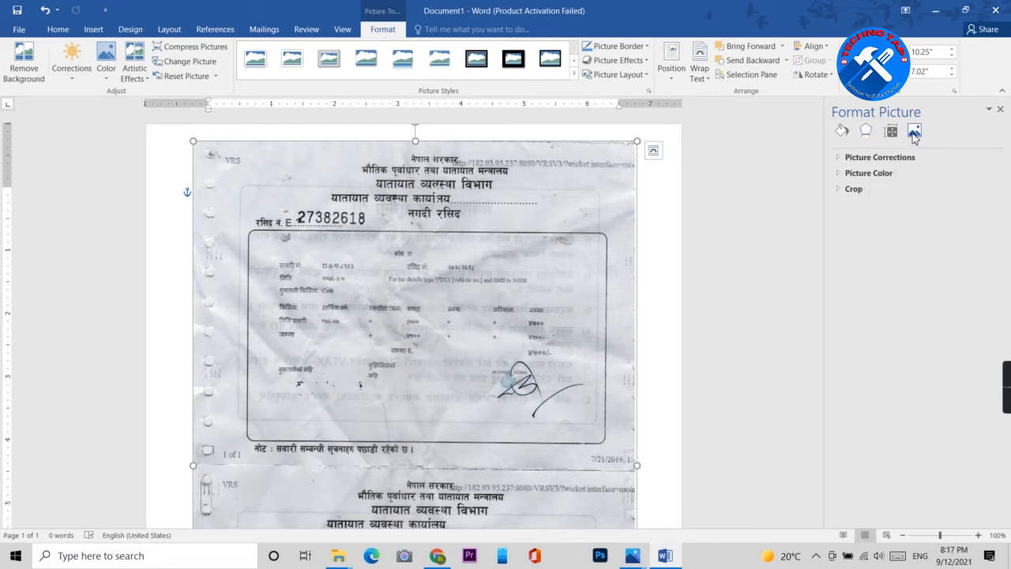
pyautogui.click(873, 158)
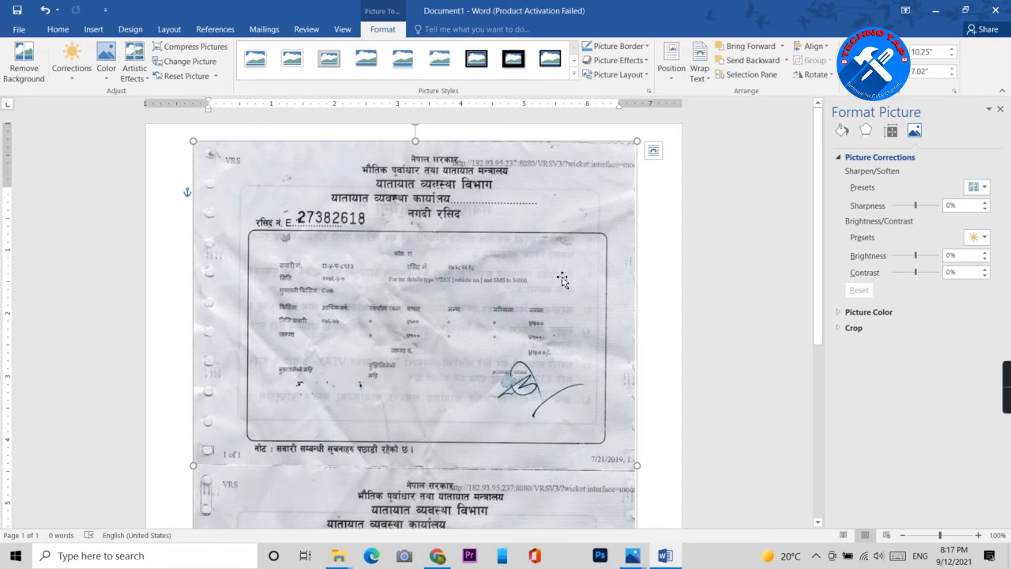
pyautogui.scroll(-3, 566, 277)
pyautogui.scroll(3, 568, 274)
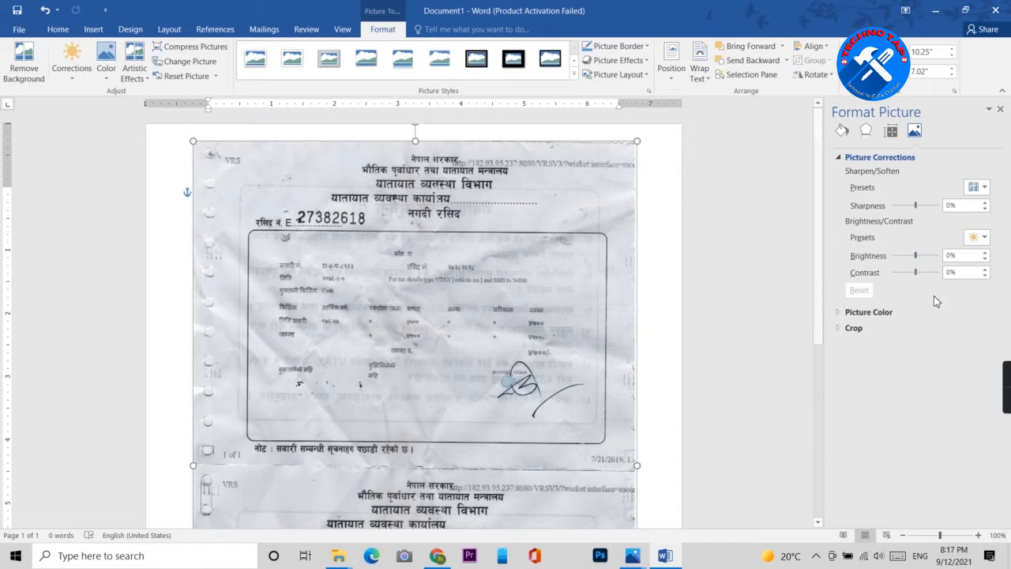
# - Apply a 20% brightness, -20% contrast preset to the picture, adjust brightness to 30% and contrast to -20%, and review both receipts
pyautogui.click(986, 239)
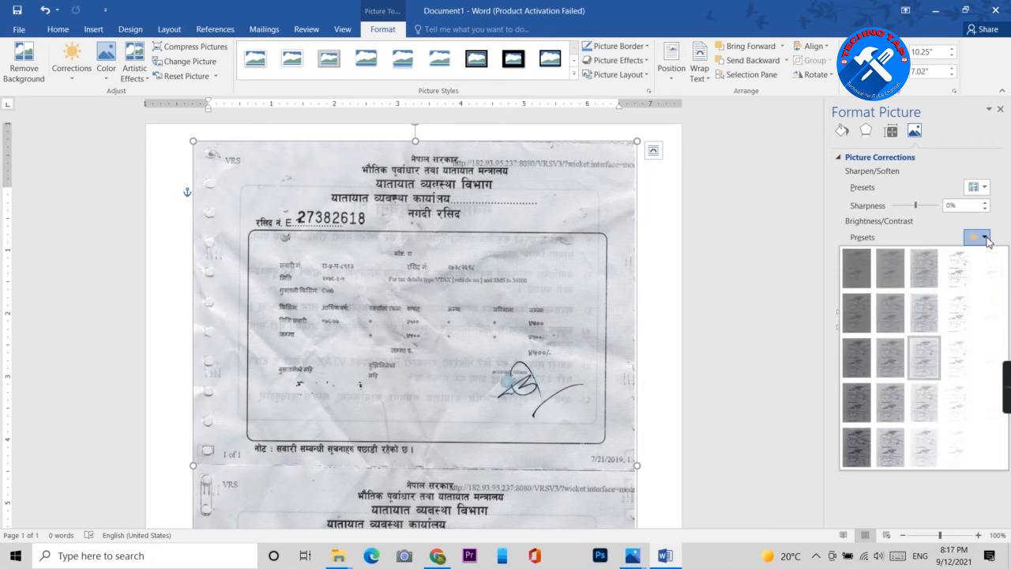
pyautogui.click(964, 316)
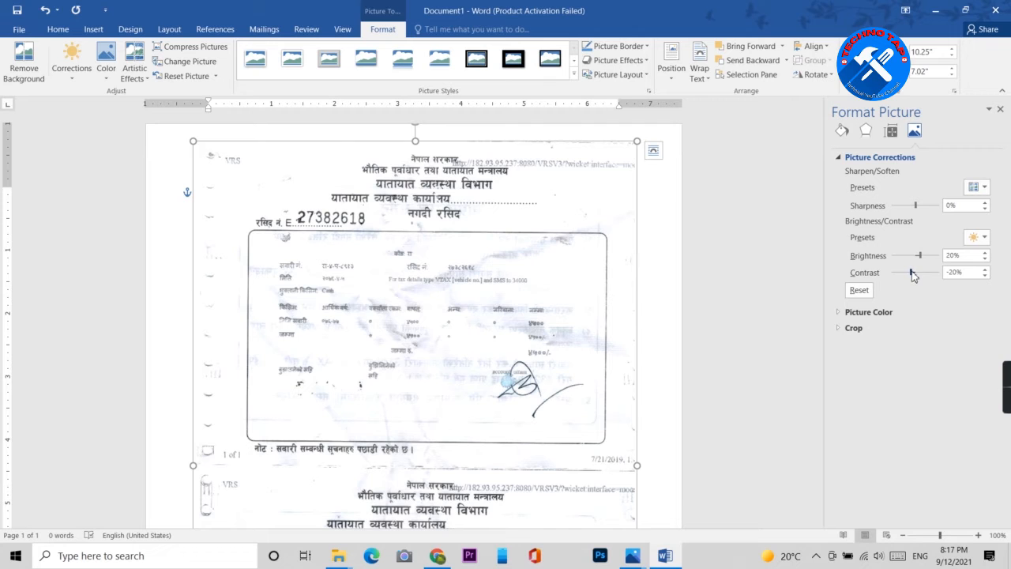
pyautogui.moveTo(913, 275); pyautogui.dragTo(920, 274)
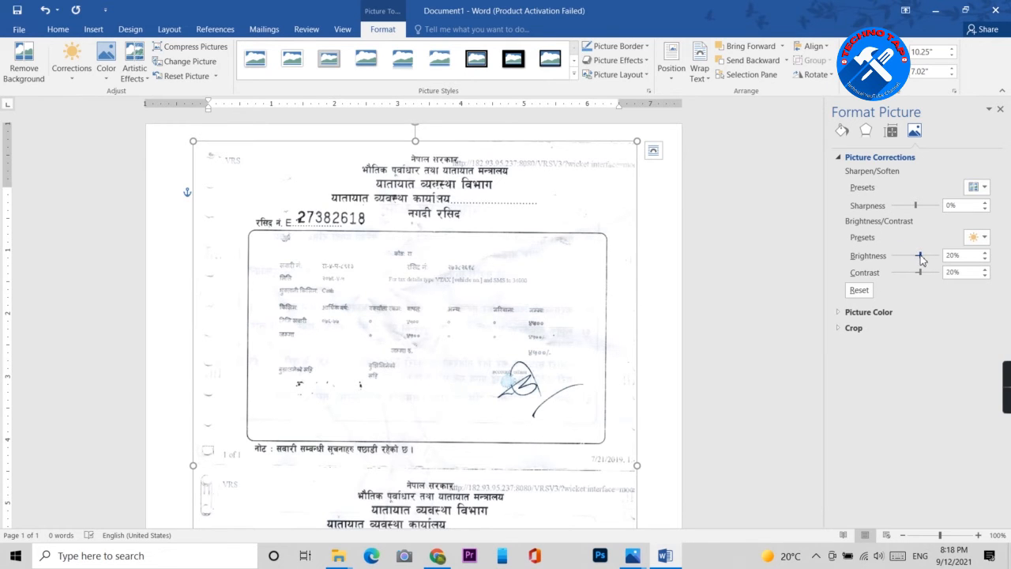
pyautogui.moveTo(920, 255); pyautogui.dragTo(923, 256)
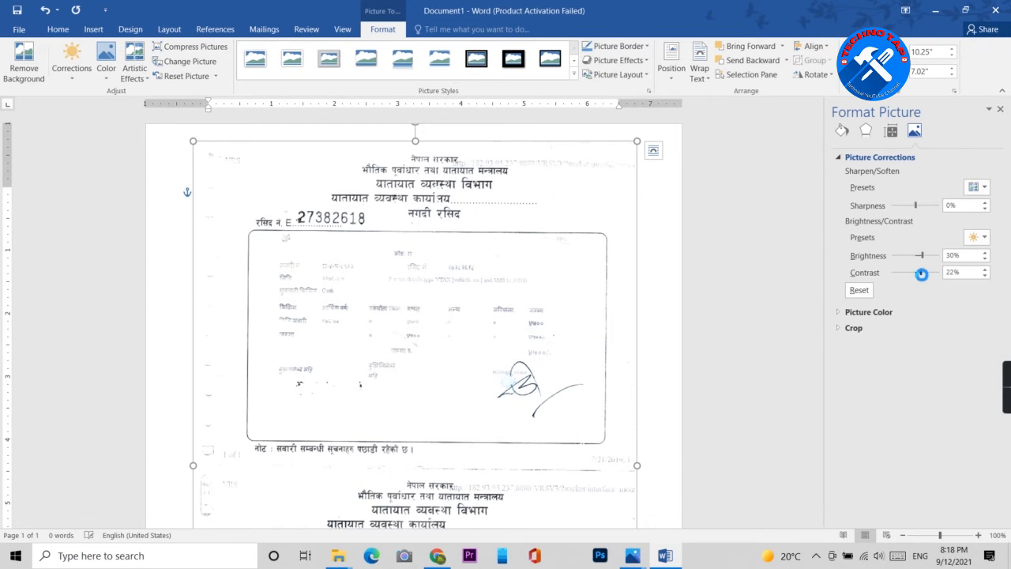
pyautogui.moveTo(921, 274); pyautogui.dragTo(911, 274)
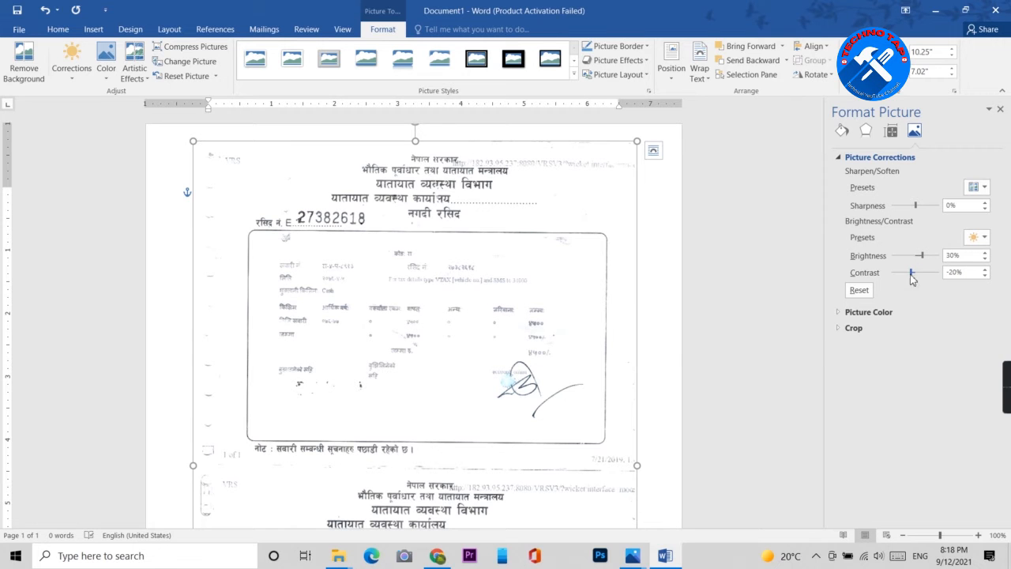
pyautogui.scroll(-3, 453, 325)
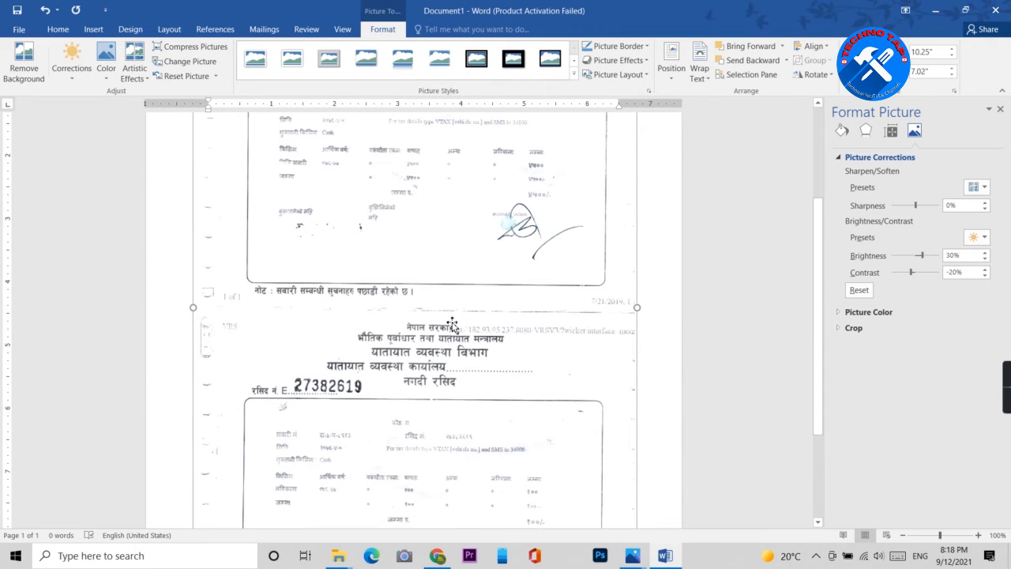
pyautogui.scroll(-2, 453, 325)
pyautogui.scroll(4, 453, 327)
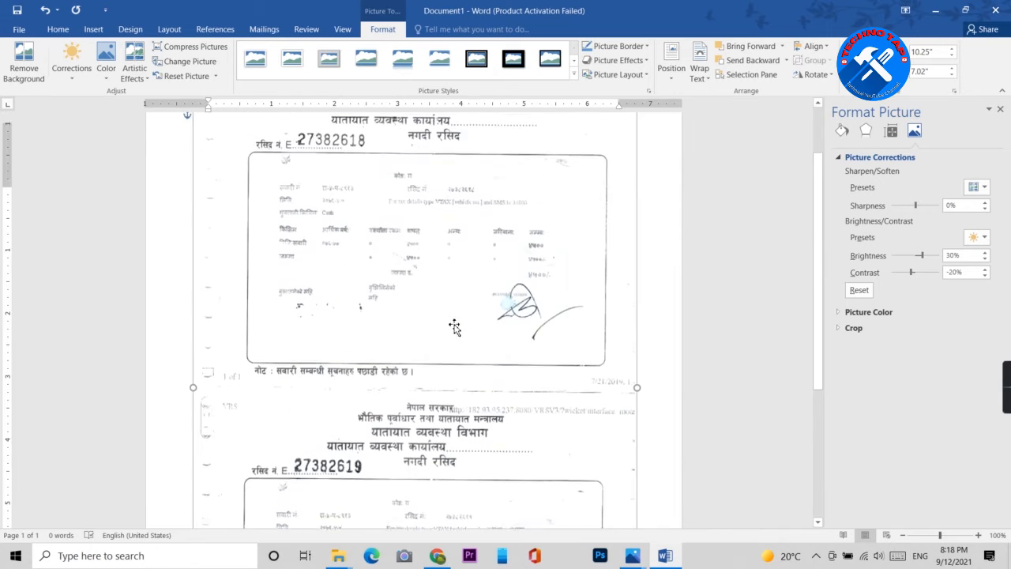
pyautogui.scroll(2, 454, 327)
# - Try brightness/contrast presets on the picture, adjust brightness to 30% and contrast to 8%, and close the formatting settings
pyautogui.click(982, 237)
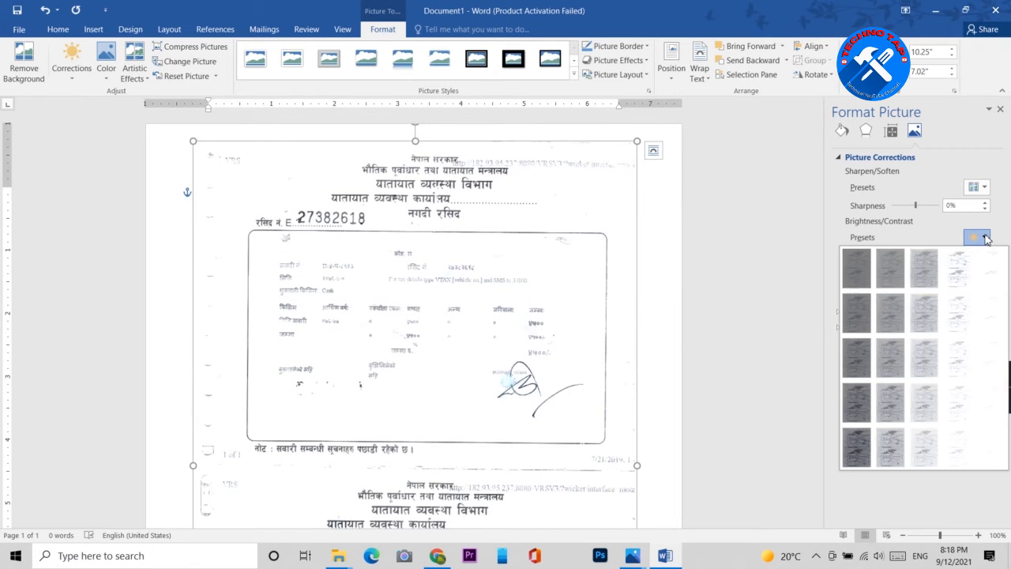
pyautogui.click(967, 271)
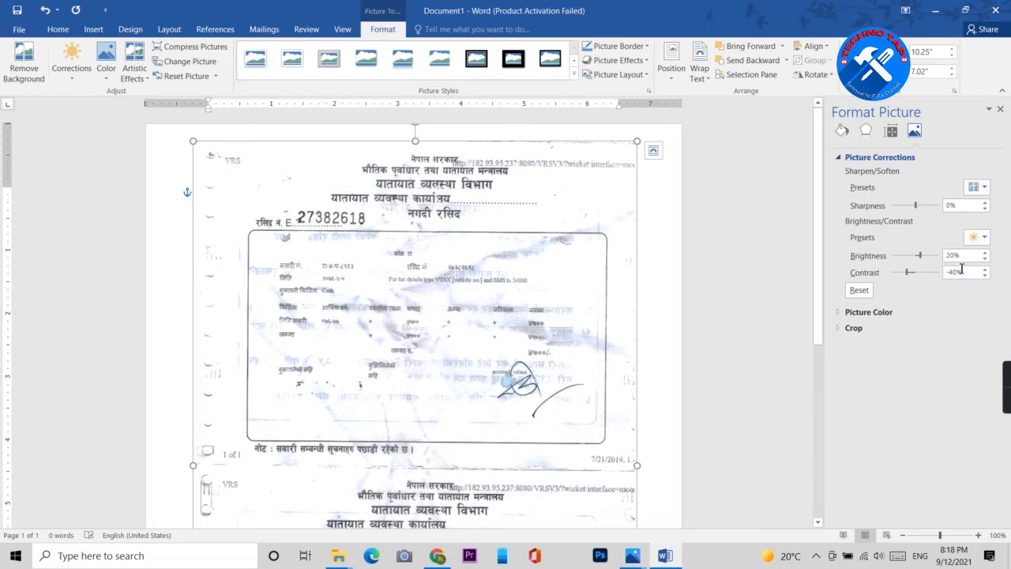
pyautogui.click(979, 237)
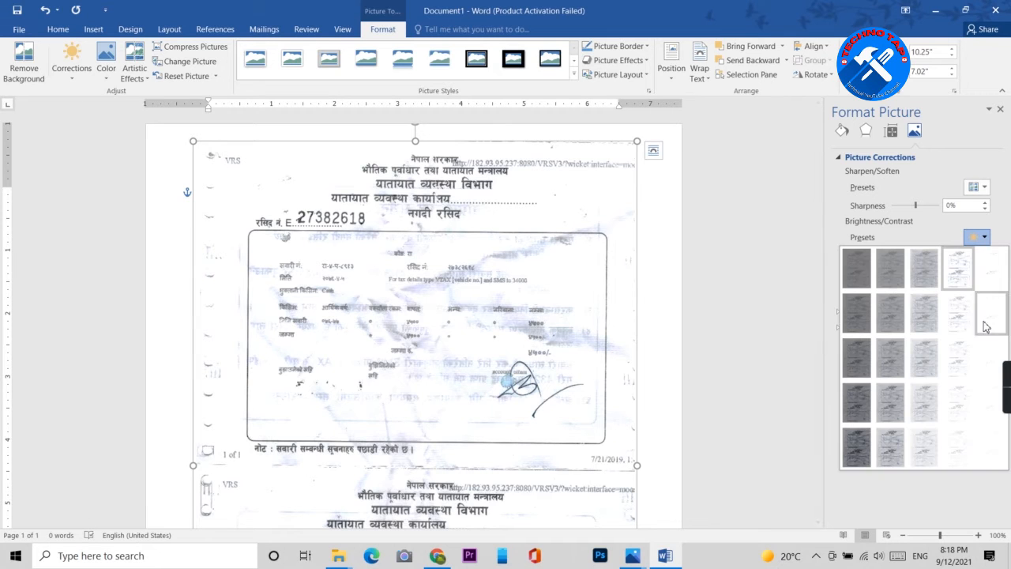
pyautogui.click(979, 363)
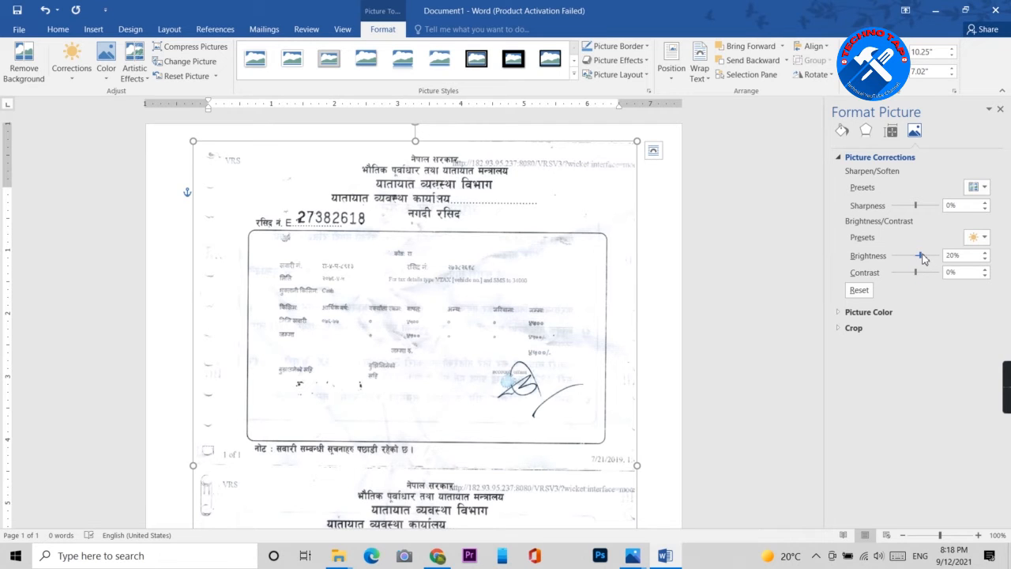
pyautogui.moveTo(920, 256); pyautogui.dragTo(919, 274)
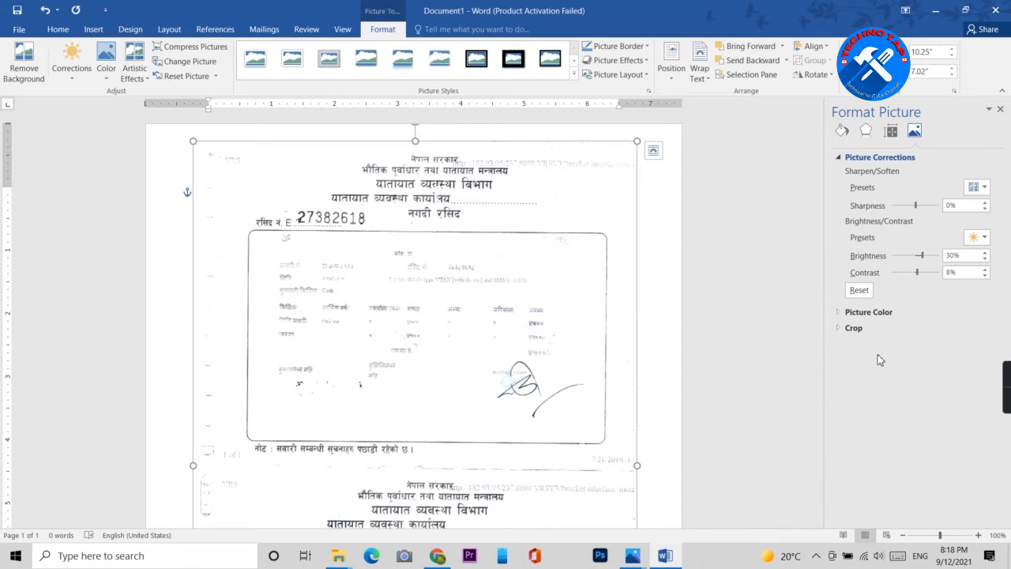
pyautogui.click(1001, 110)
pyautogui.scroll(-6, 616, 277)
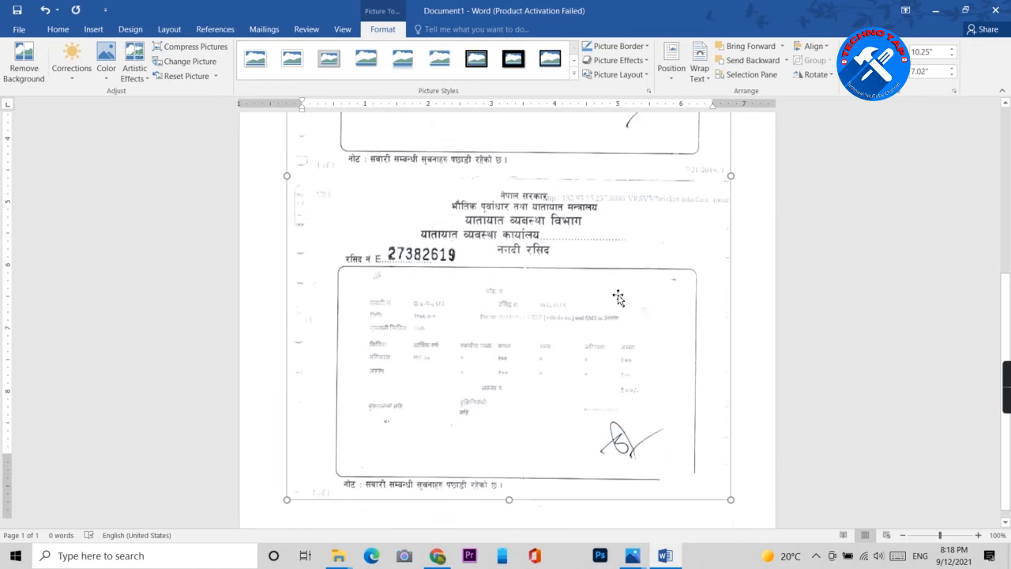
pyautogui.scroll(6, 627, 305)
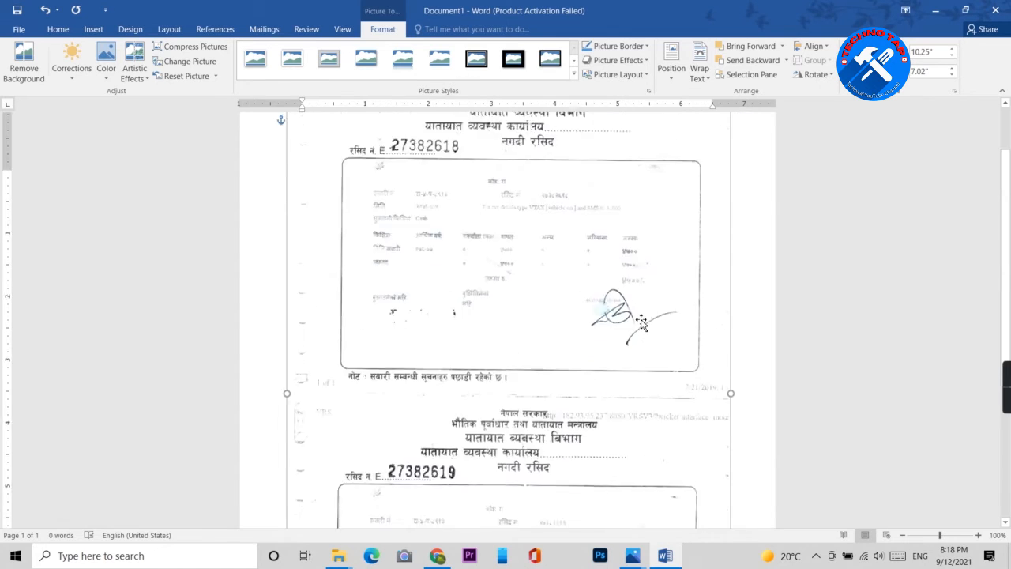
pyautogui.click(772, 205)
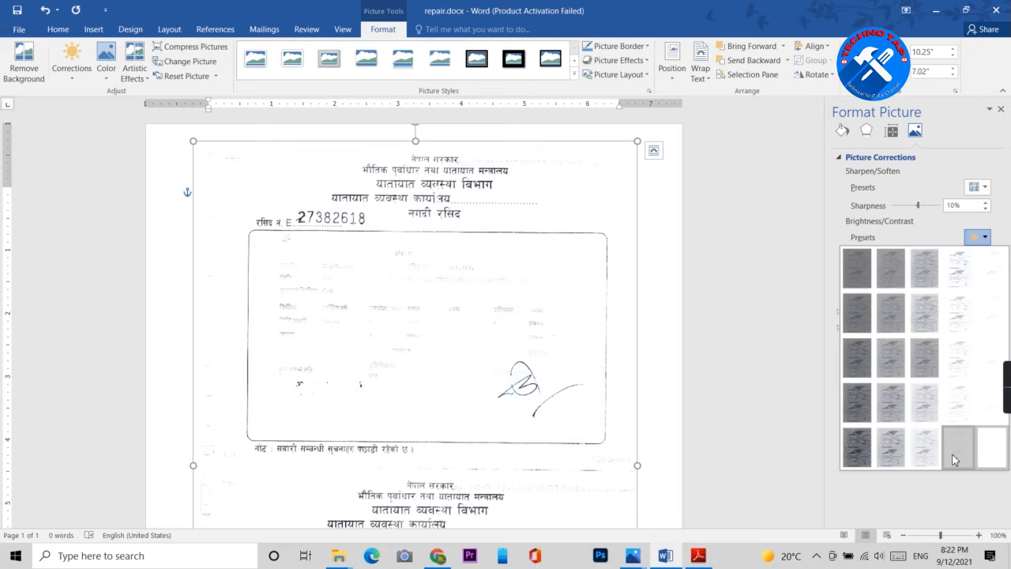
# - Apply the 20% brightness, 40% contrast preset to the receipt picture and check both receipts
pyautogui.click(955, 459)
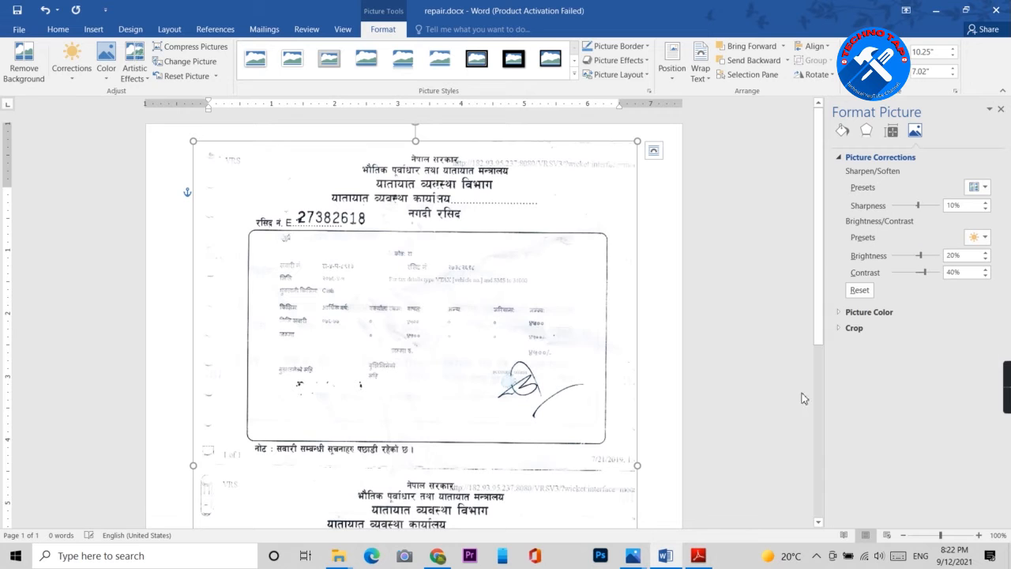
pyautogui.scroll(-5, 430, 348)
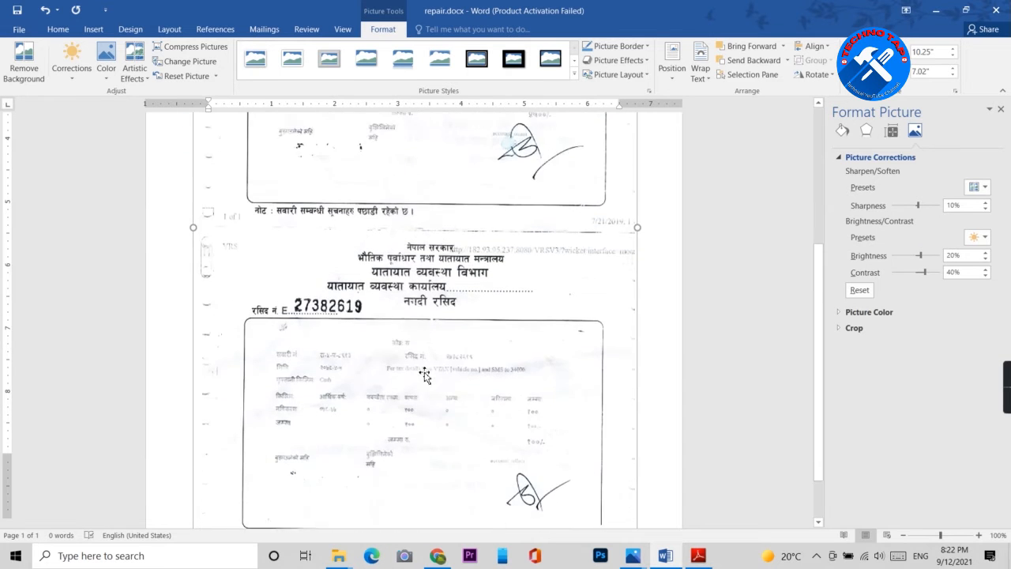
pyautogui.scroll(5, 425, 376)
pyautogui.scroll(1, 426, 376)
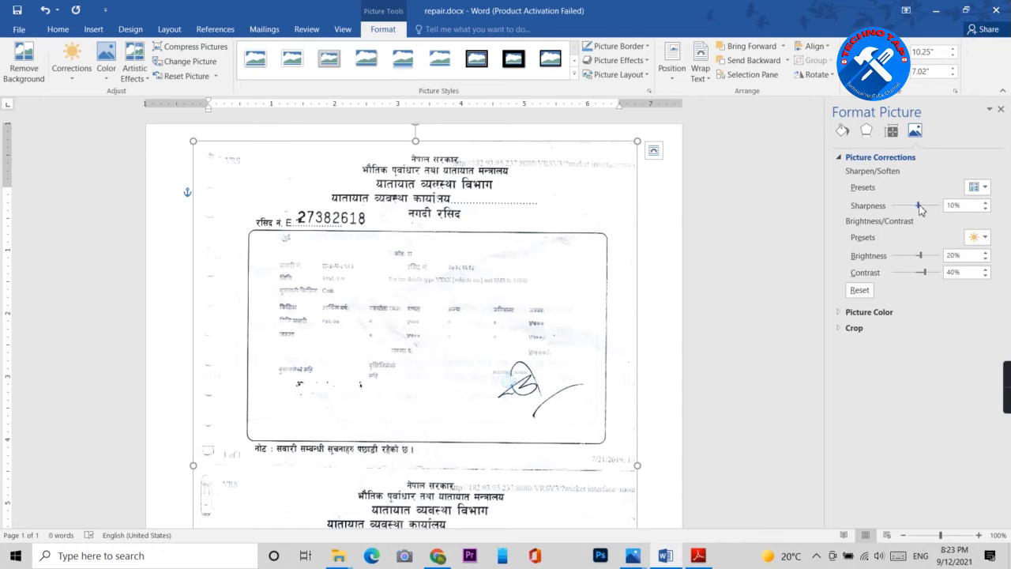
# - Set the picture's sharpness to 46% and check the text of both receipts
pyautogui.moveTo(919, 204); pyautogui.dragTo(929, 206)
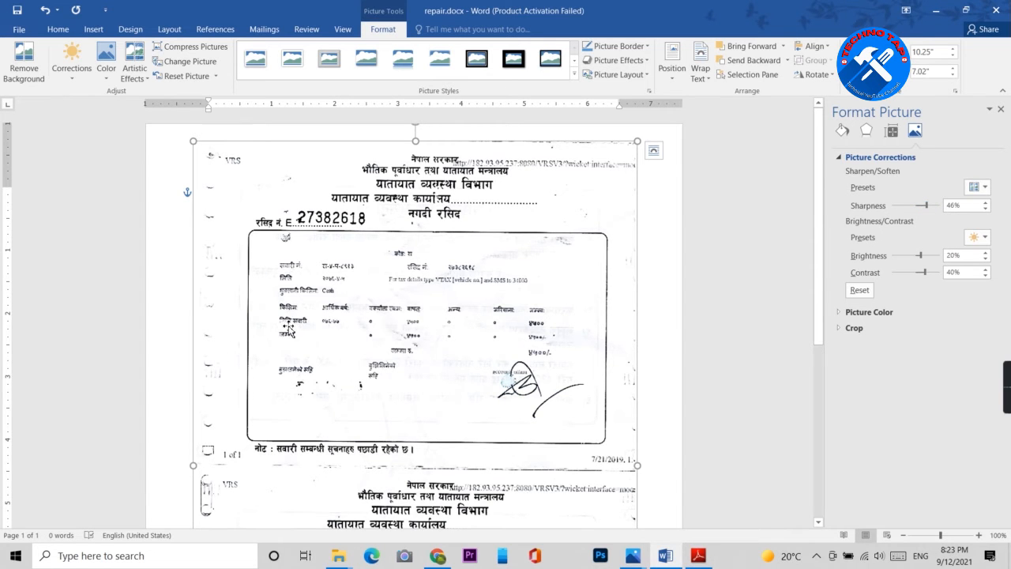
pyautogui.scroll(-6, 335, 339)
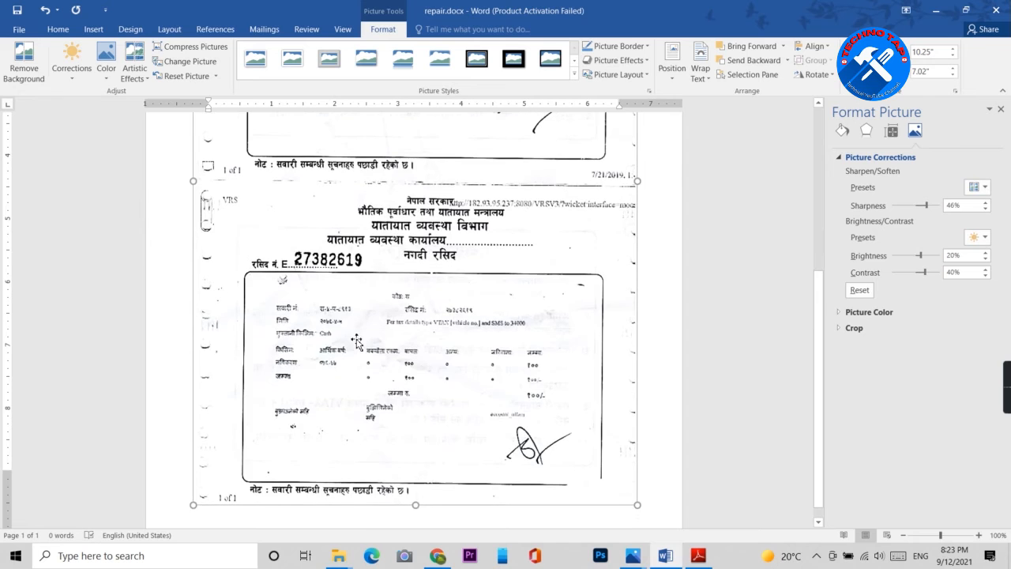
pyautogui.scroll(1, 356, 341)
pyautogui.scroll(5, 356, 341)
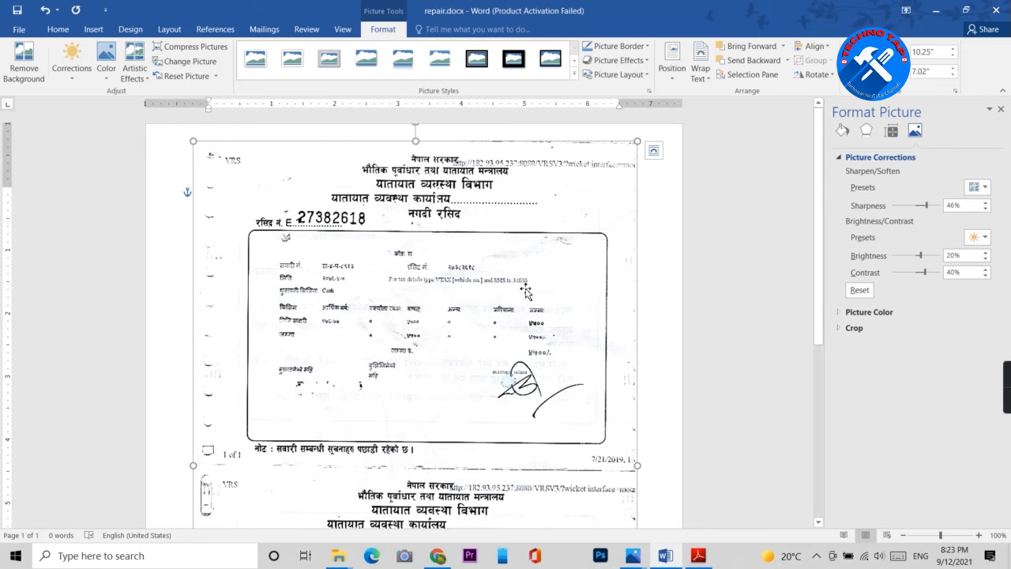
# - Move the receipt picture slightly down and to the left on the page
pyautogui.scroll(1, 521, 291)
pyautogui.moveTo(511, 355); pyautogui.dragTo(507, 297)
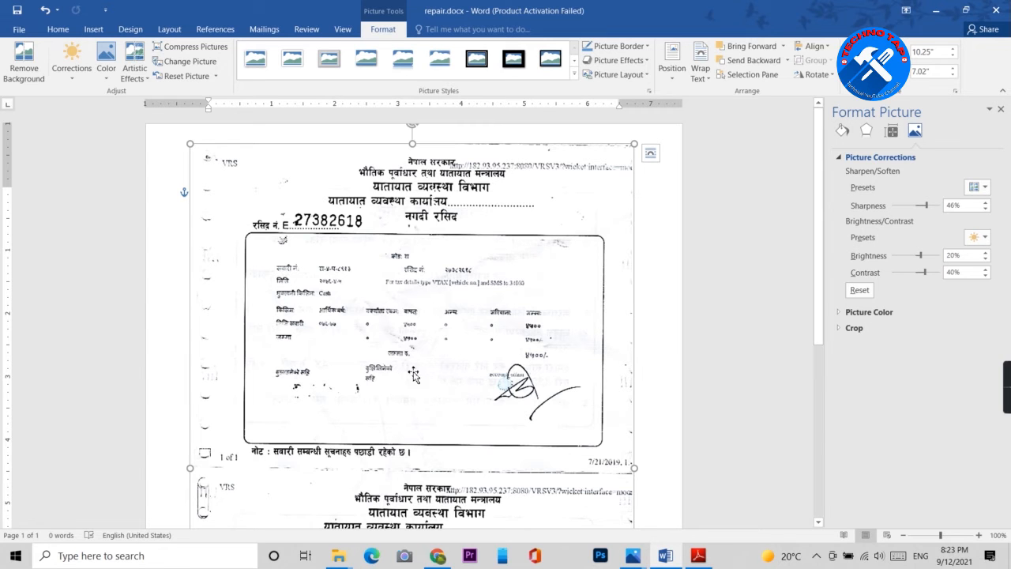
pyautogui.scroll(-1, 414, 363)
pyautogui.scroll(1, 414, 359)
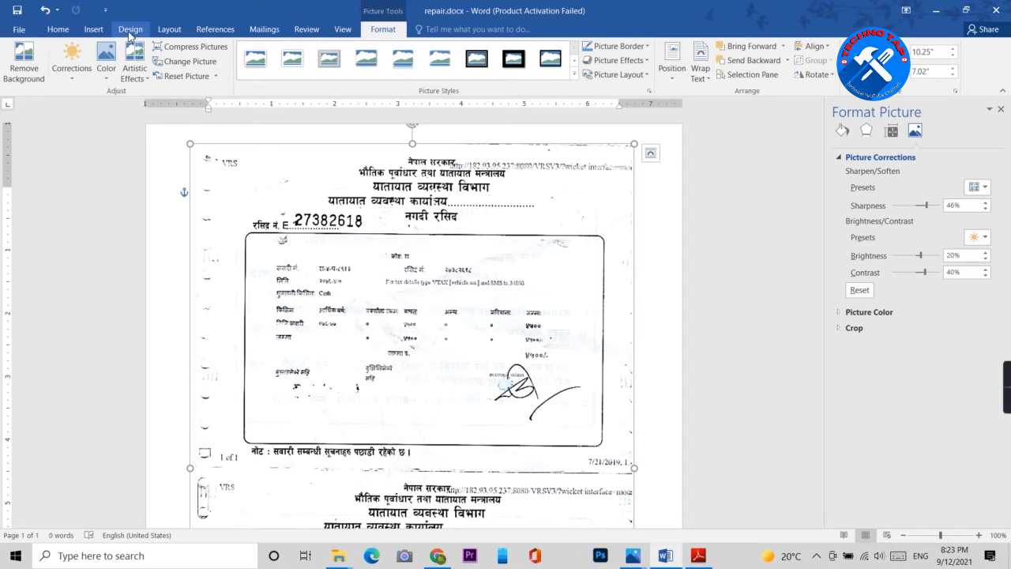
# - Draw a small oval over the VRS mark at the picture's upper-left corner
pyautogui.click(90, 30)
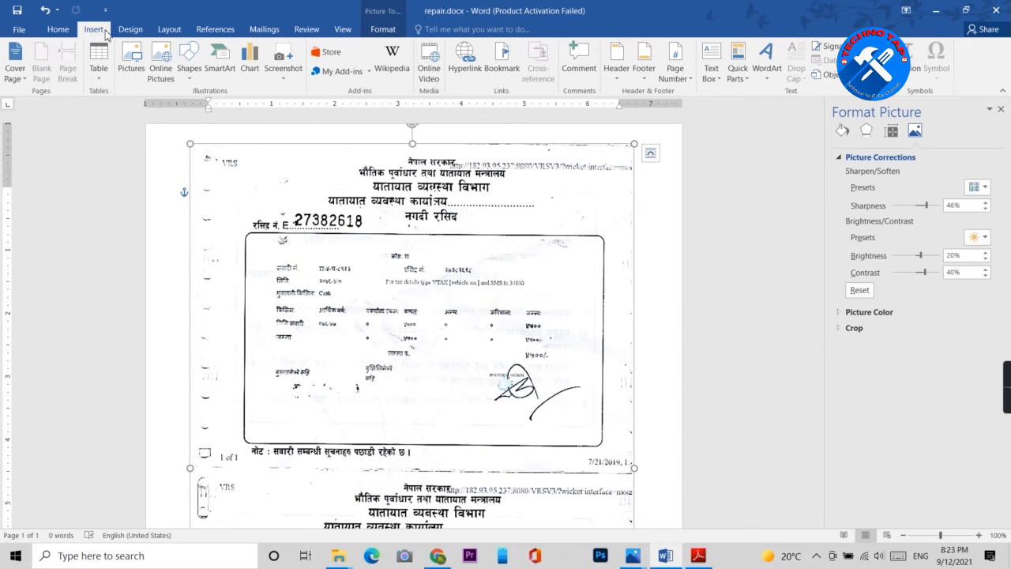
pyautogui.click(190, 76)
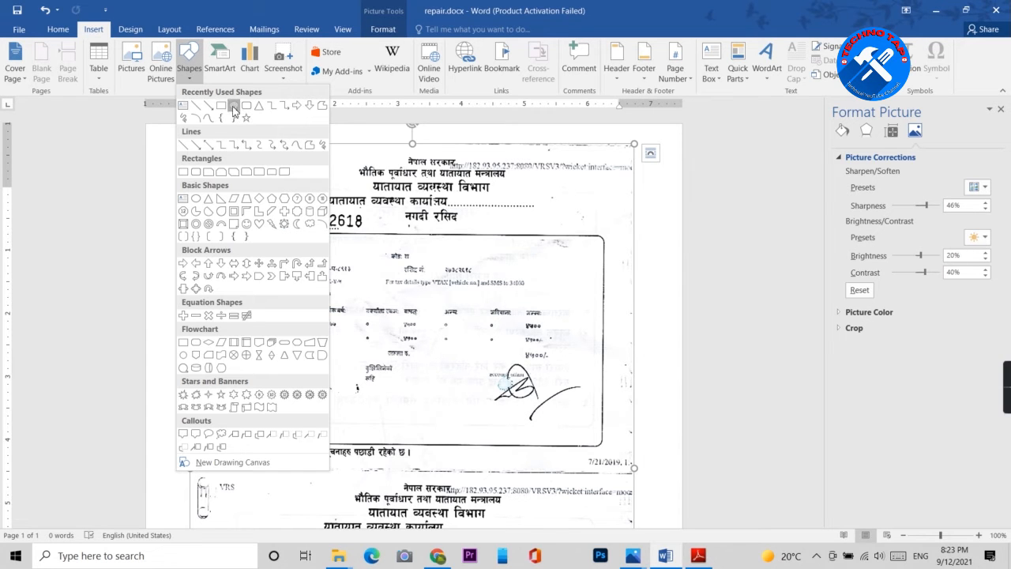
pyautogui.click(234, 108)
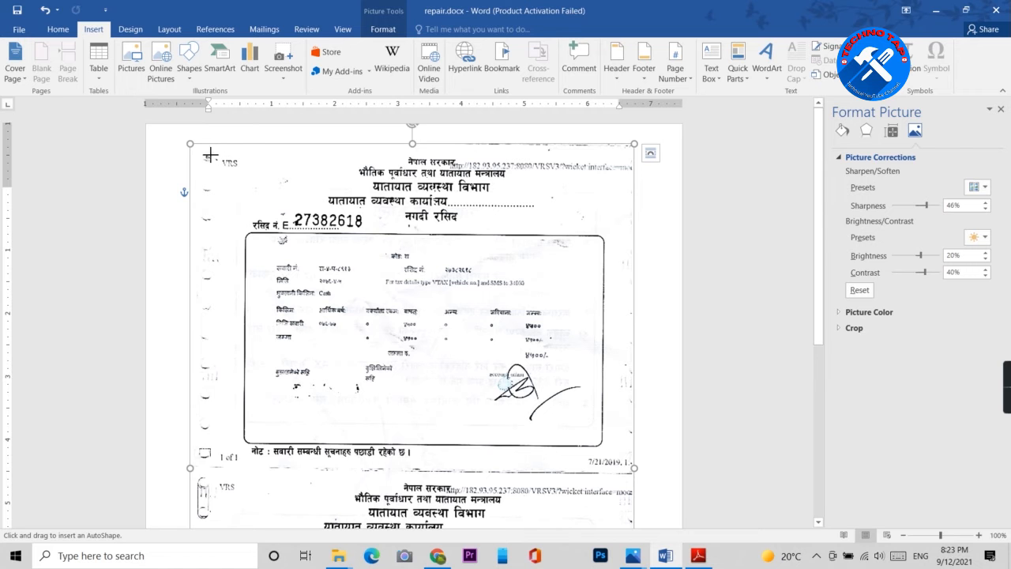
pyautogui.moveTo(207, 153)
pyautogui.mouseDown()
pyautogui.moveTo(254, 187)
pyautogui.moveTo(256, 175)
pyautogui.mouseUp()
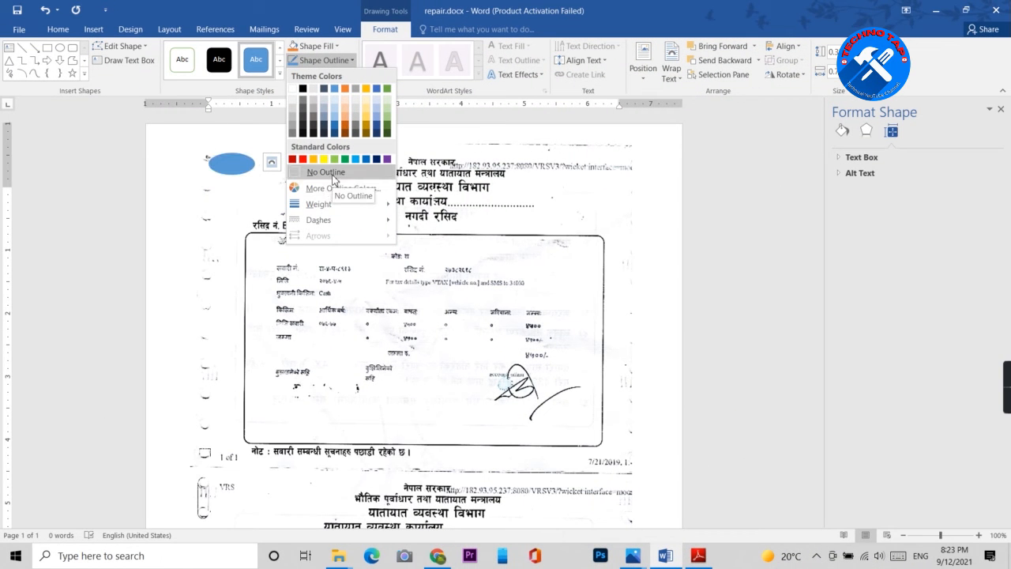
# - Try removing the fill of the oval over the VRS mark
pyautogui.click(333, 47)
pyautogui.click(334, 48)
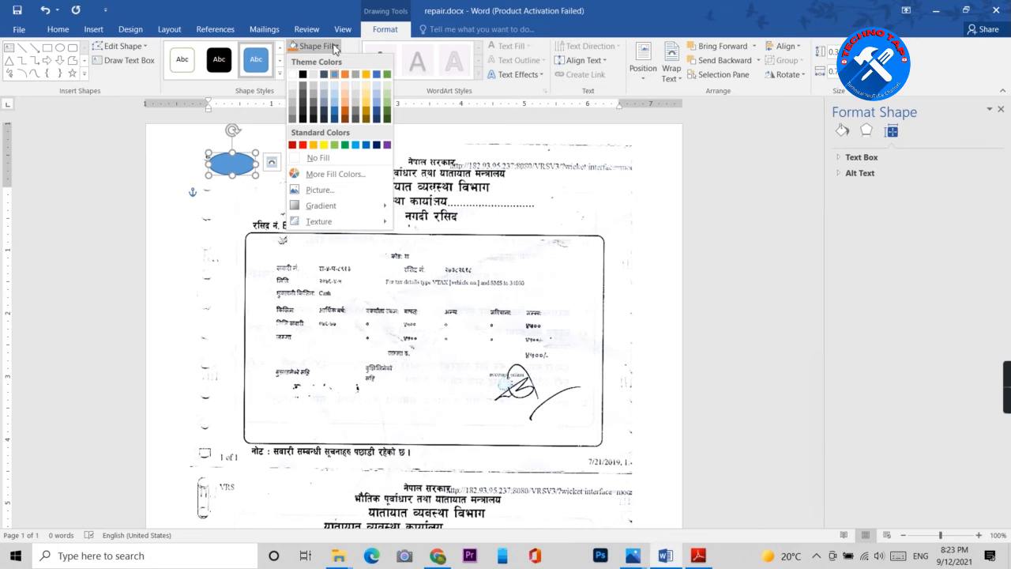
pyautogui.click(320, 158)
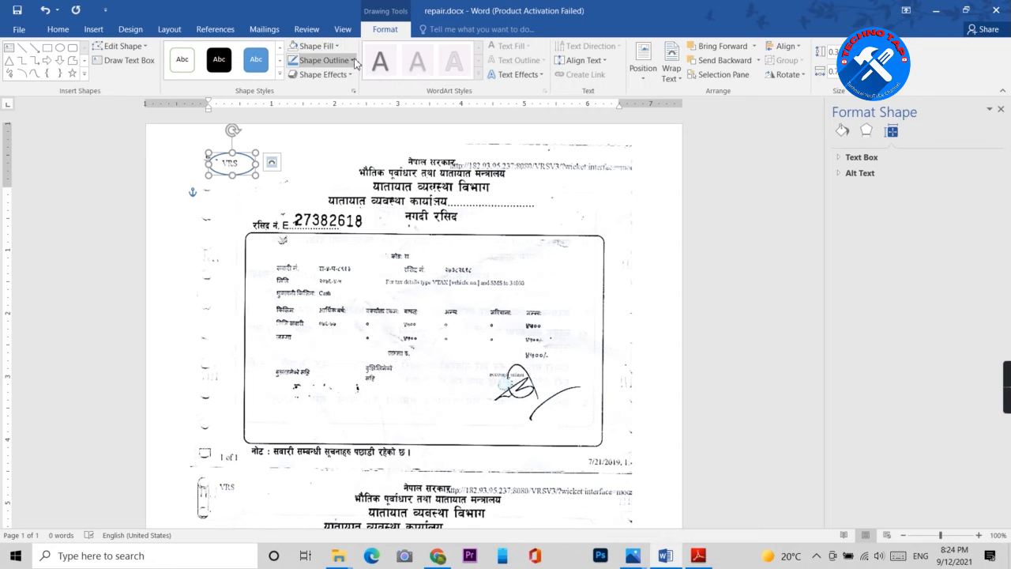
# - Fill the oval over the VRS mark with white and remove its outline
pyautogui.click(330, 48)
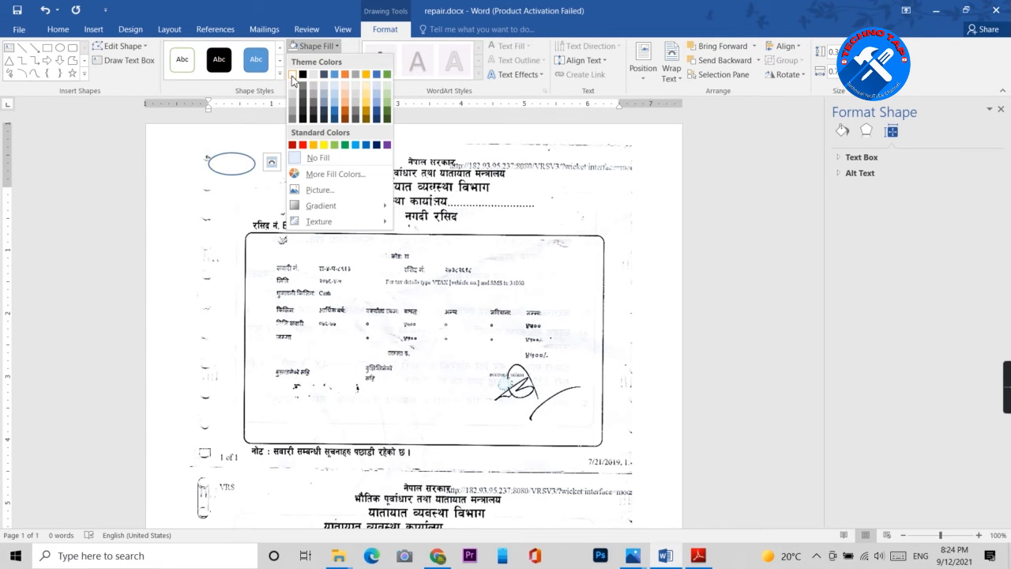
pyautogui.click(292, 79)
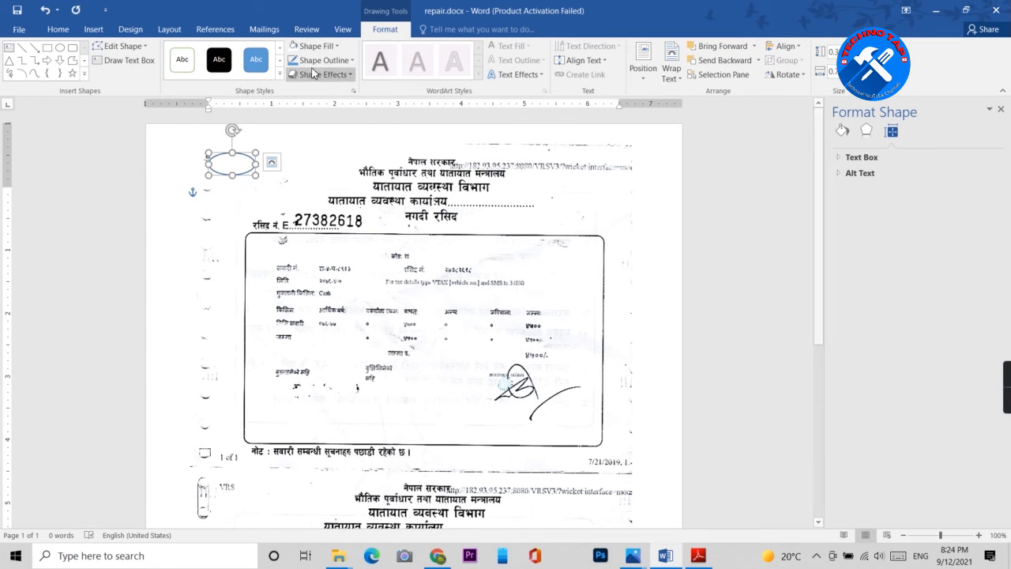
pyautogui.click(351, 61)
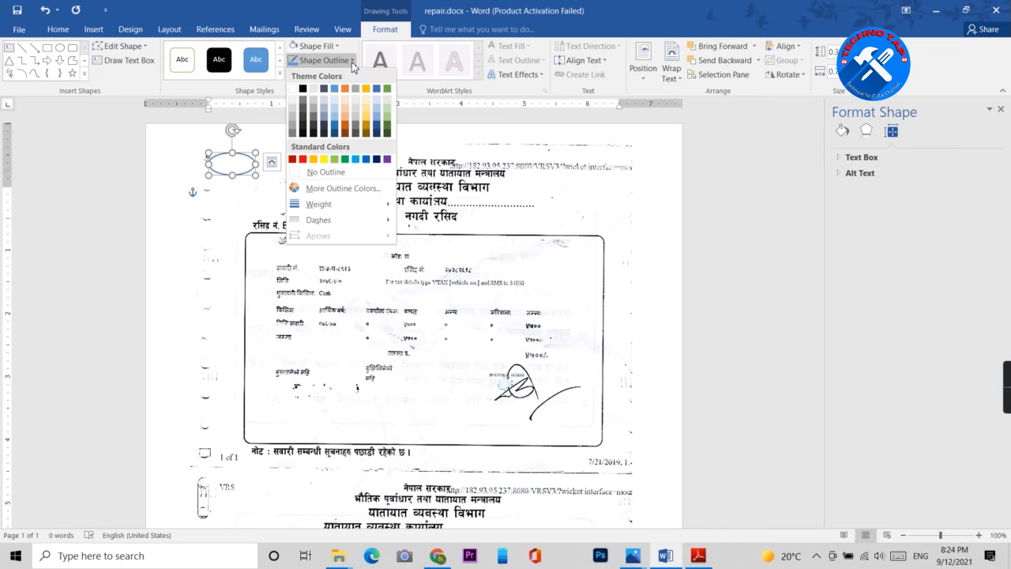
pyautogui.click(318, 174)
pyautogui.click(278, 169)
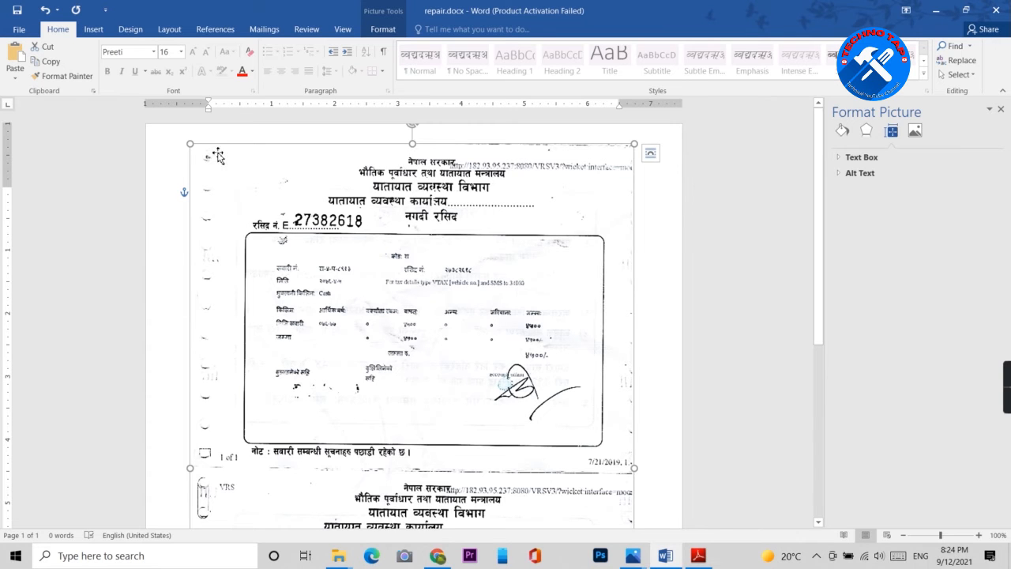
# - Draw a tall, narrow rectangle over the marks along both receipts' left edge and widen it slightly outward
pyautogui.click(90, 31)
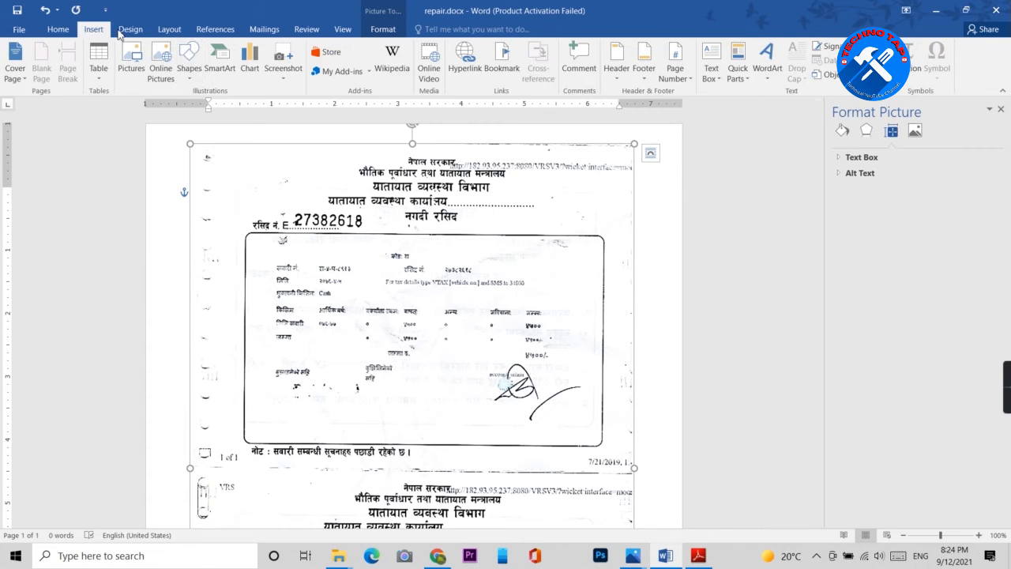
pyautogui.click(187, 76)
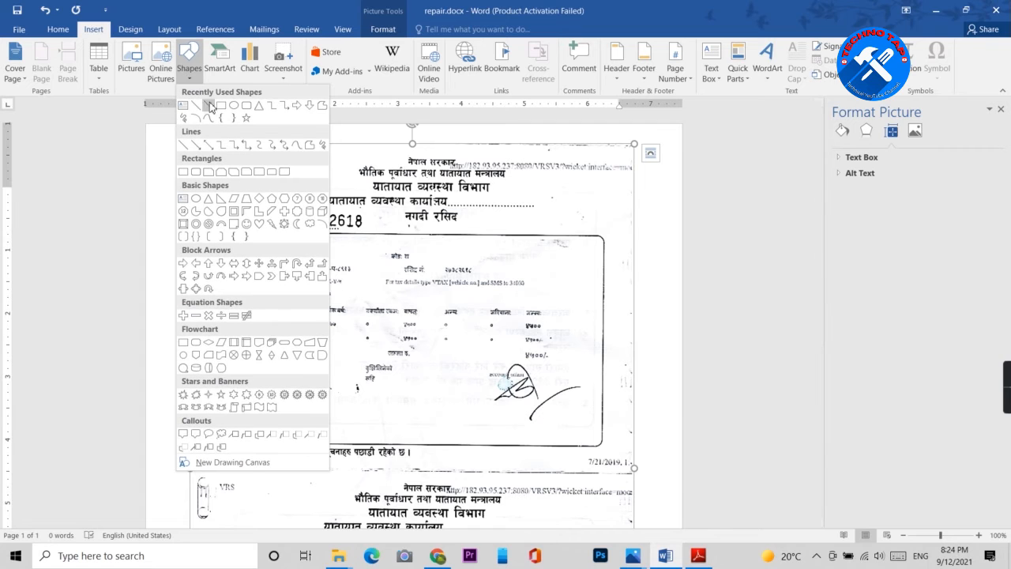
pyautogui.click(221, 106)
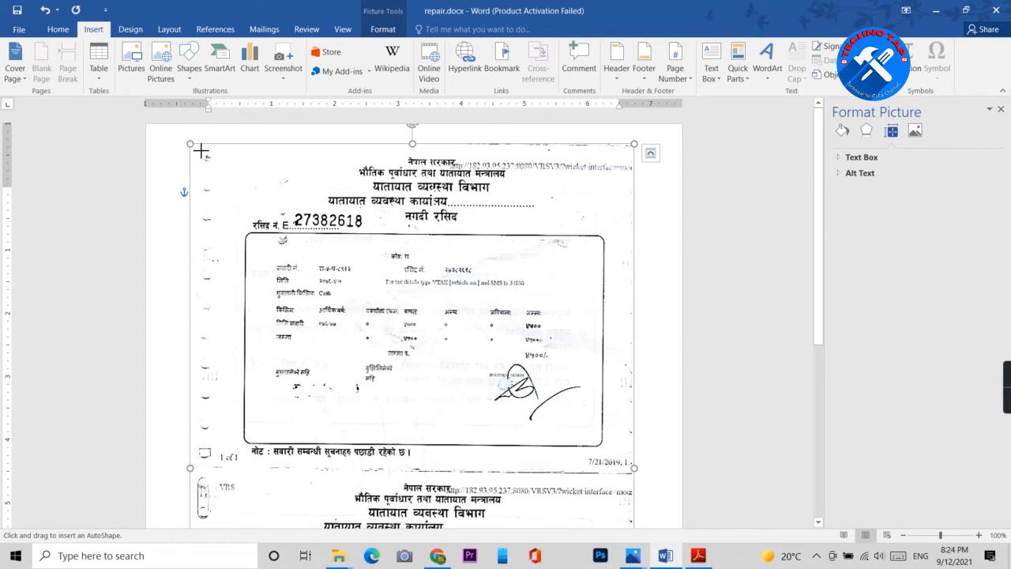
pyautogui.moveTo(202, 150); pyautogui.dragTo(222, 565)
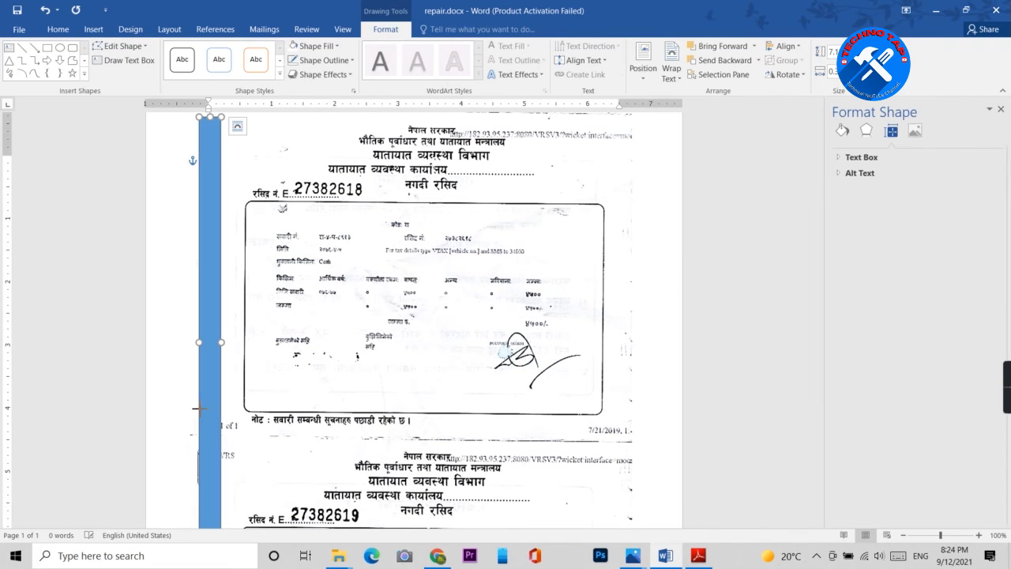
pyautogui.moveTo(201, 342); pyautogui.dragTo(208, 505)
pyautogui.scroll(-3, 217, 342)
pyautogui.scroll(-1, 220, 380)
pyautogui.scroll(5, 227, 348)
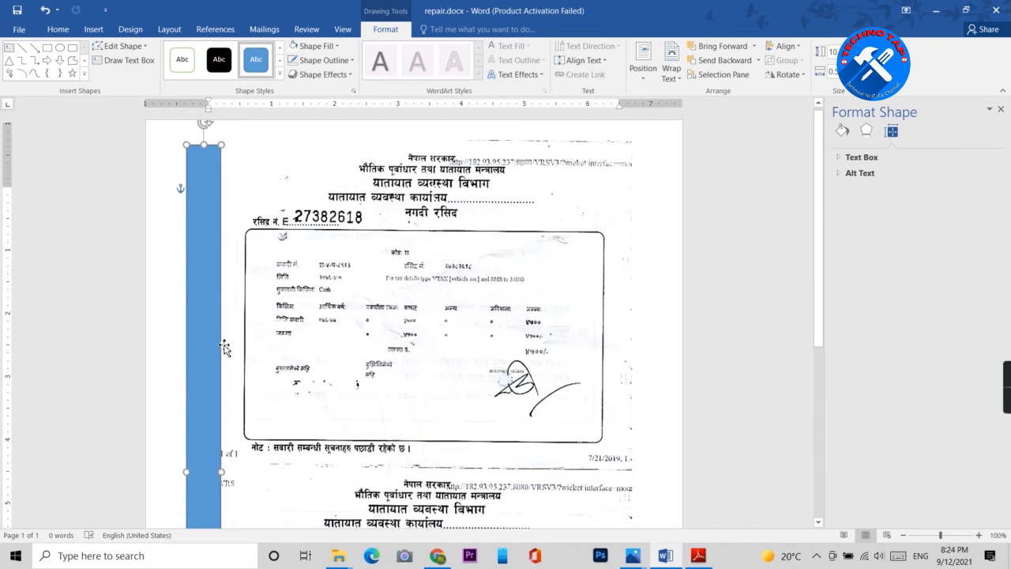
# - Remove the left-edge rectangle's outline, fill it with white and deselect it
pyautogui.click(353, 61)
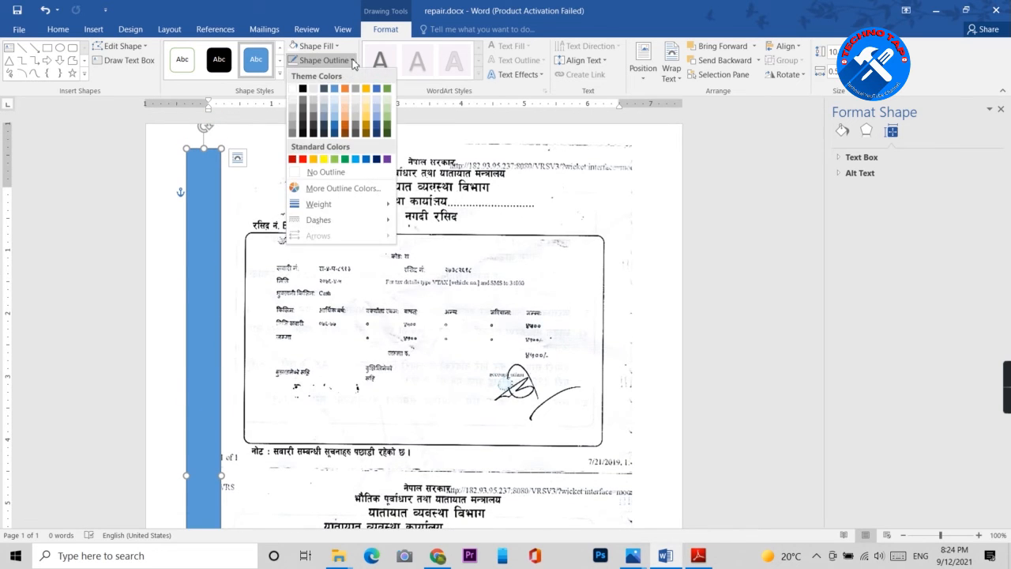
pyautogui.click(320, 172)
pyautogui.click(338, 48)
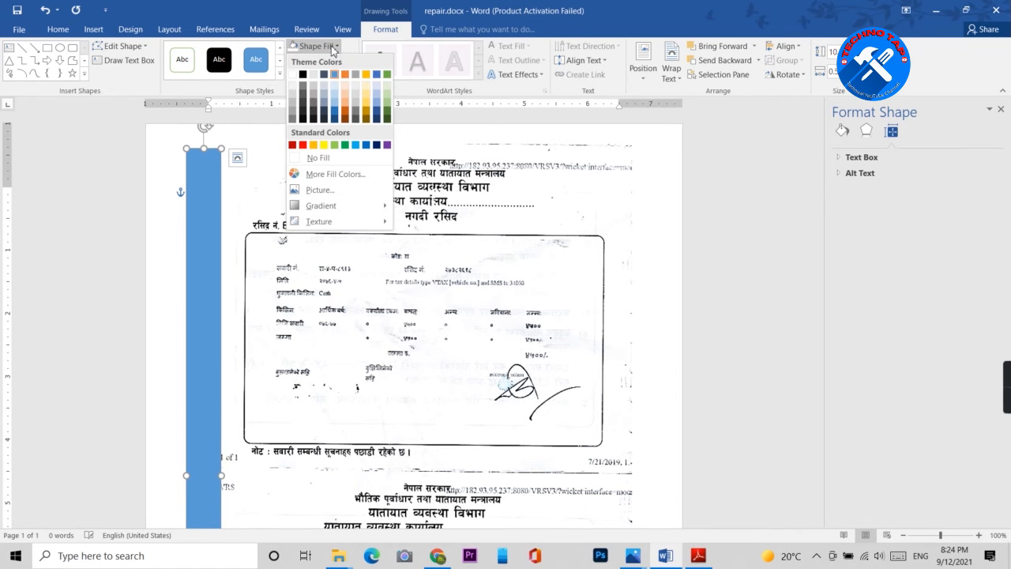
pyautogui.click(293, 79)
pyautogui.click(289, 169)
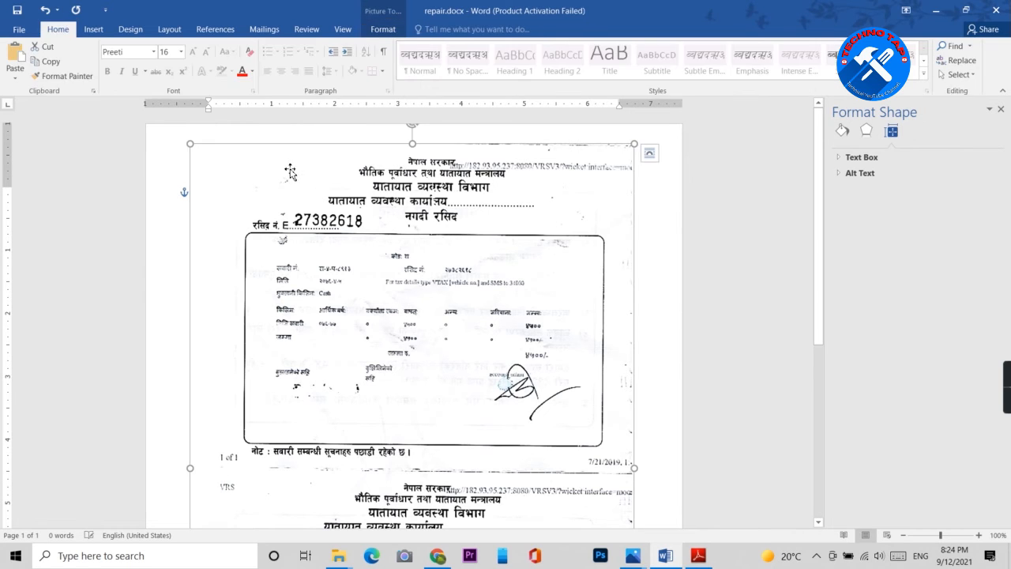
pyautogui.click(663, 240)
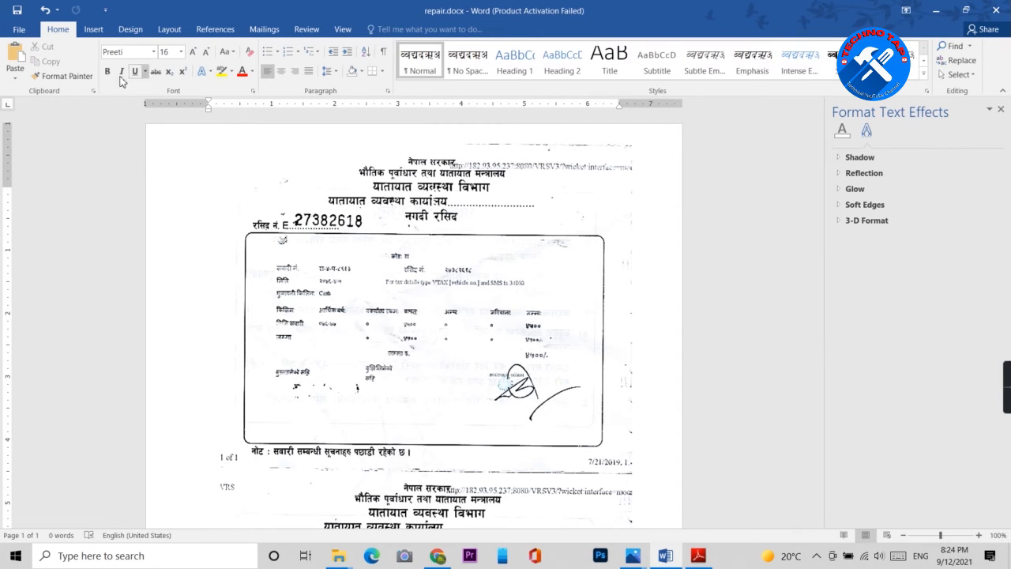
# - Draw a narrow vertical rectangle over the marks along the first receipt's right edge
pyautogui.click(93, 29)
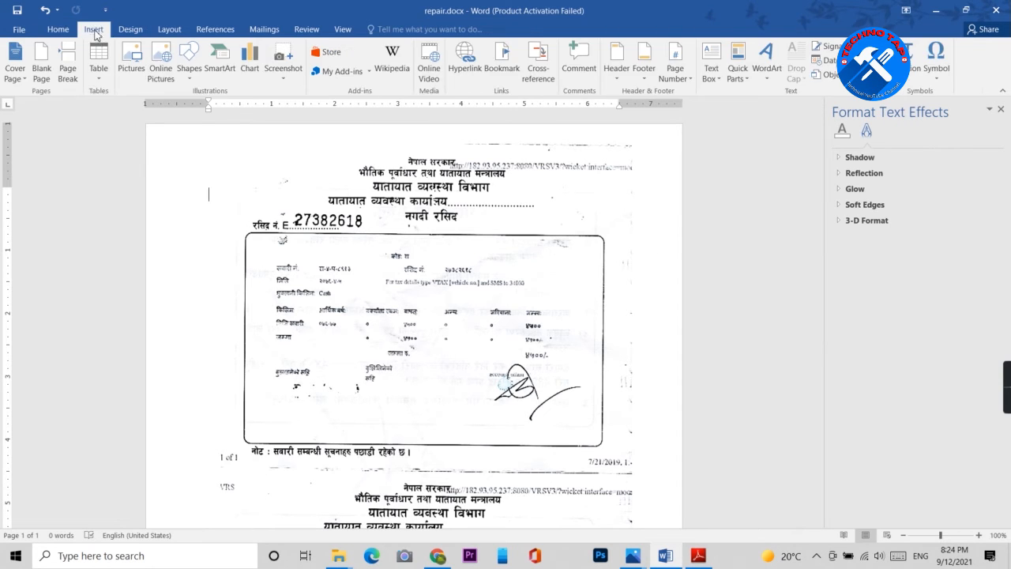
pyautogui.click(192, 72)
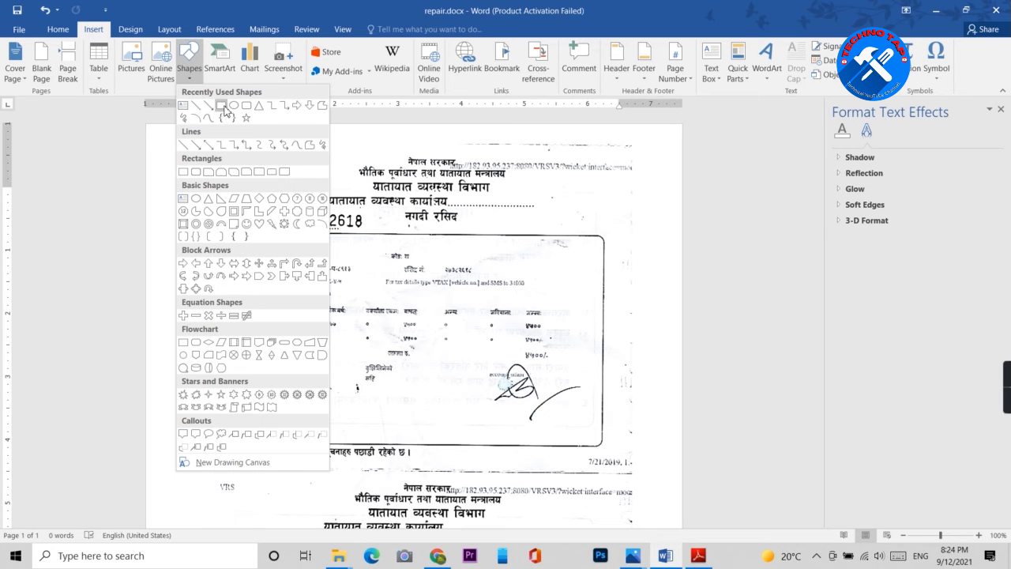
pyautogui.click(225, 110)
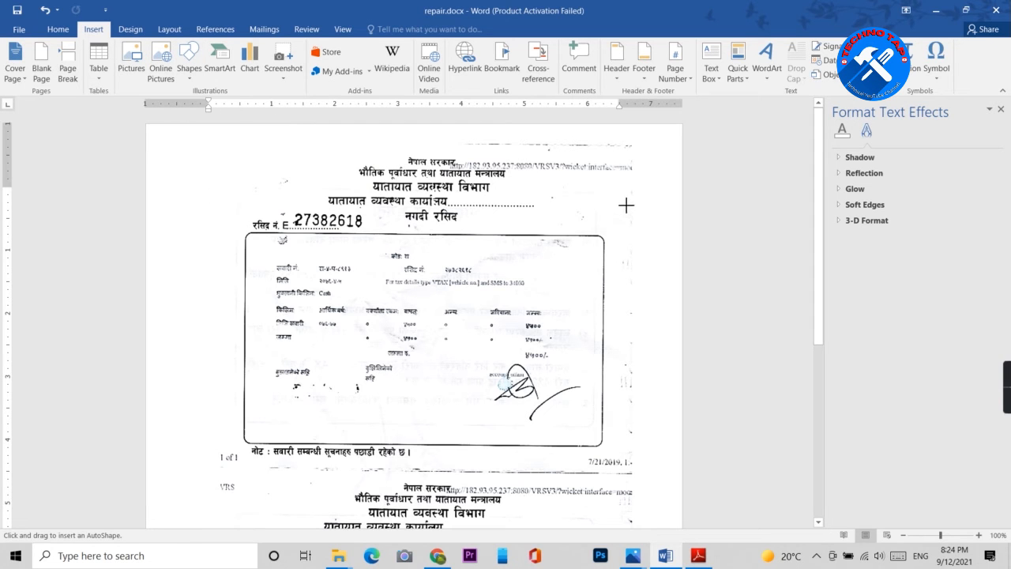
pyautogui.moveTo(625, 205)
pyautogui.mouseDown()
pyautogui.moveTo(623, 334)
pyautogui.moveTo(641, 463)
pyautogui.moveTo(644, 439)
pyautogui.mouseUp()
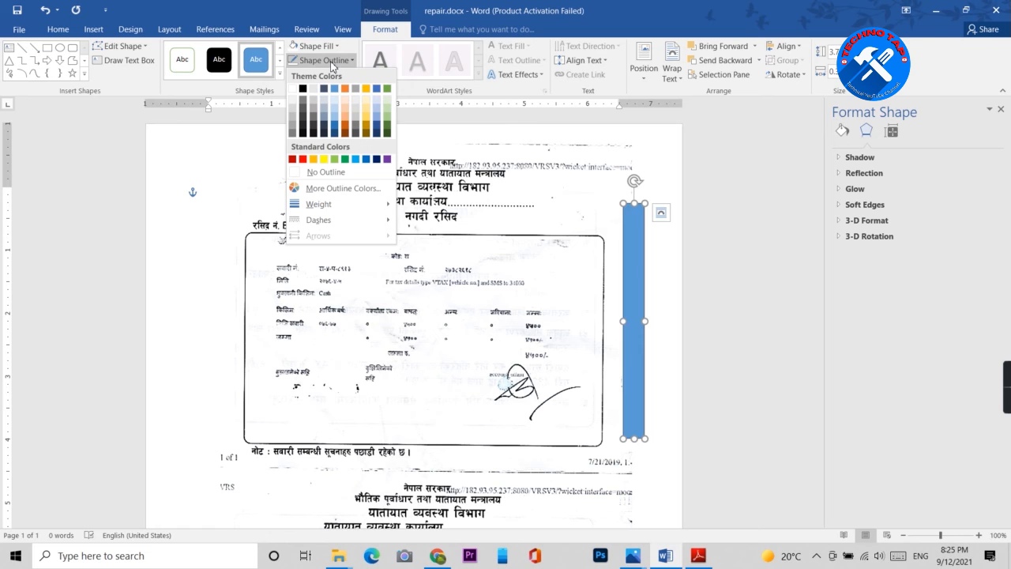
# - Give the rectangle beside the first receipt no outline and a white fill
pyautogui.click(316, 171)
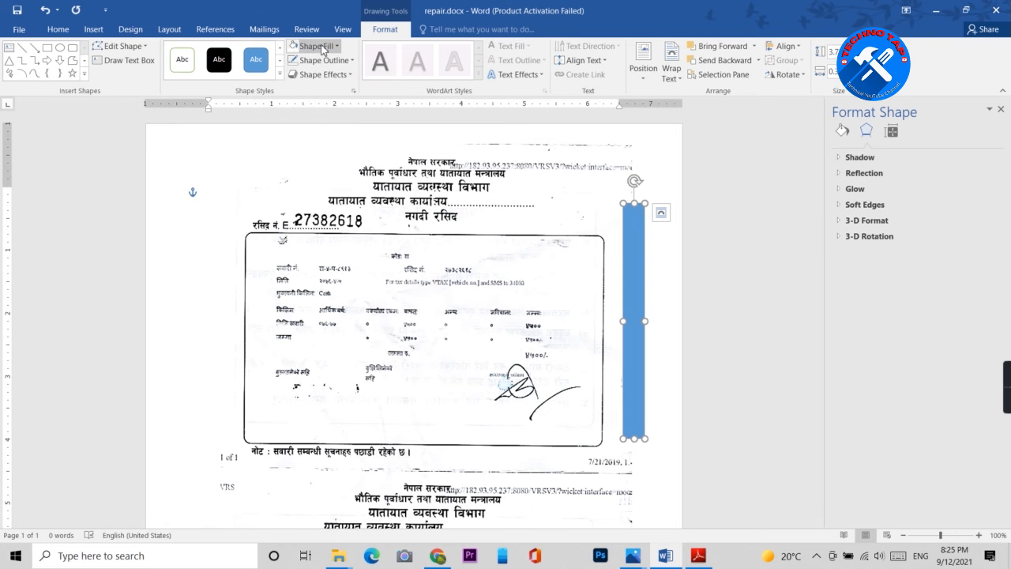
pyautogui.click(323, 46)
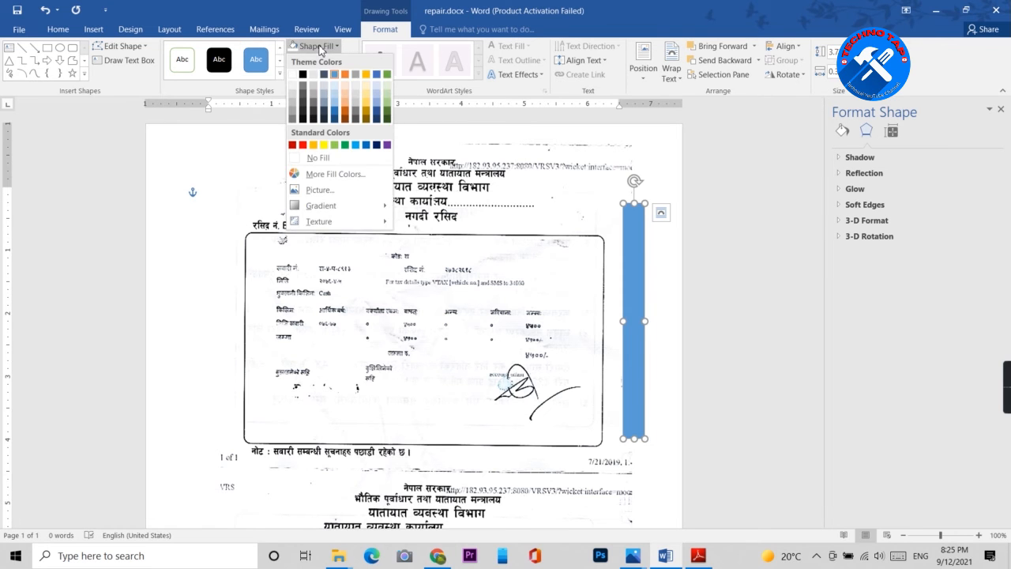
pyautogui.click(300, 74)
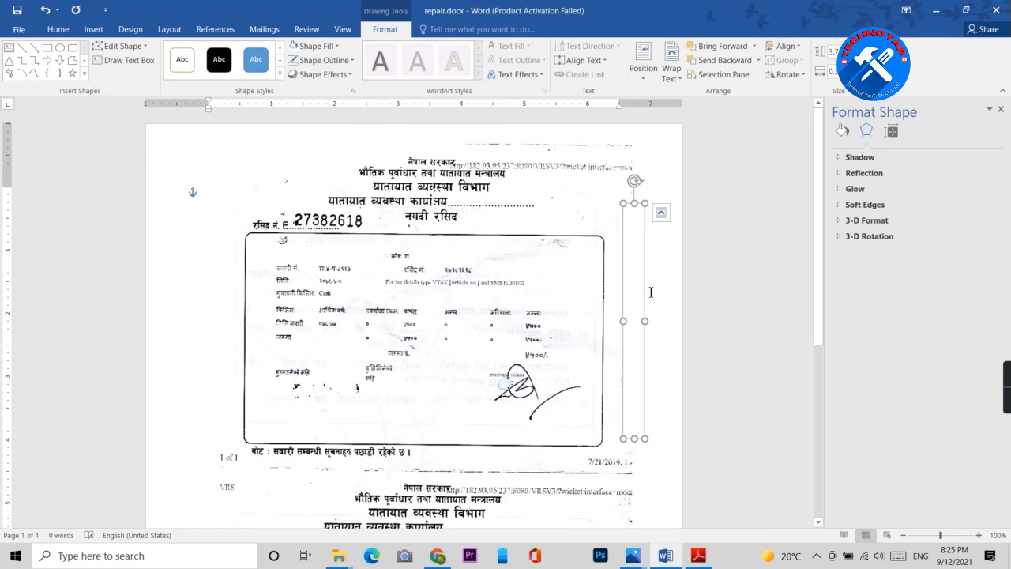
pyautogui.click(673, 300)
# - Draw a narrow vertical rectangle over the marks along the second receipt's right edge
pyautogui.scroll(-7, 674, 316)
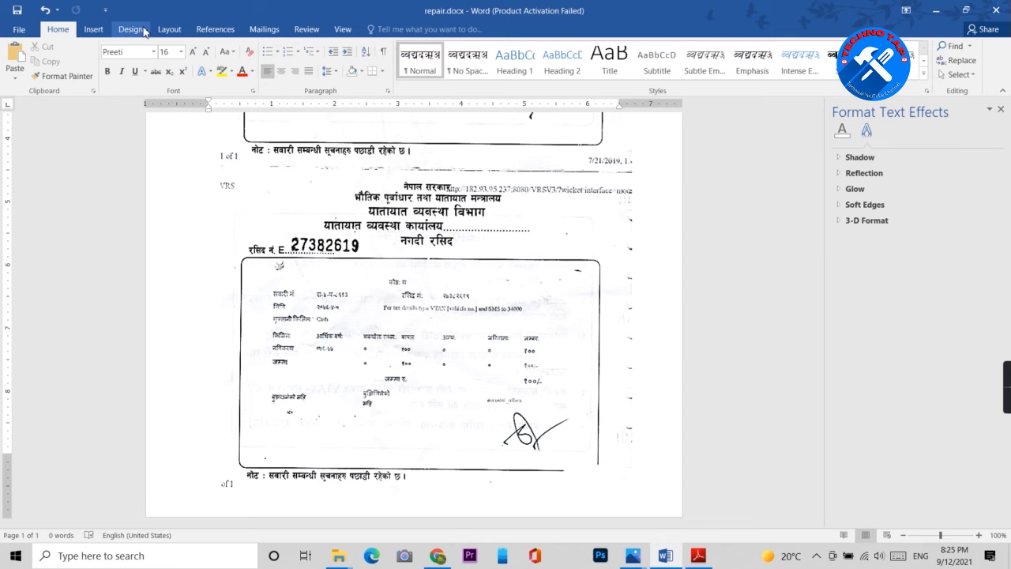
pyautogui.click(93, 29)
pyautogui.click(189, 59)
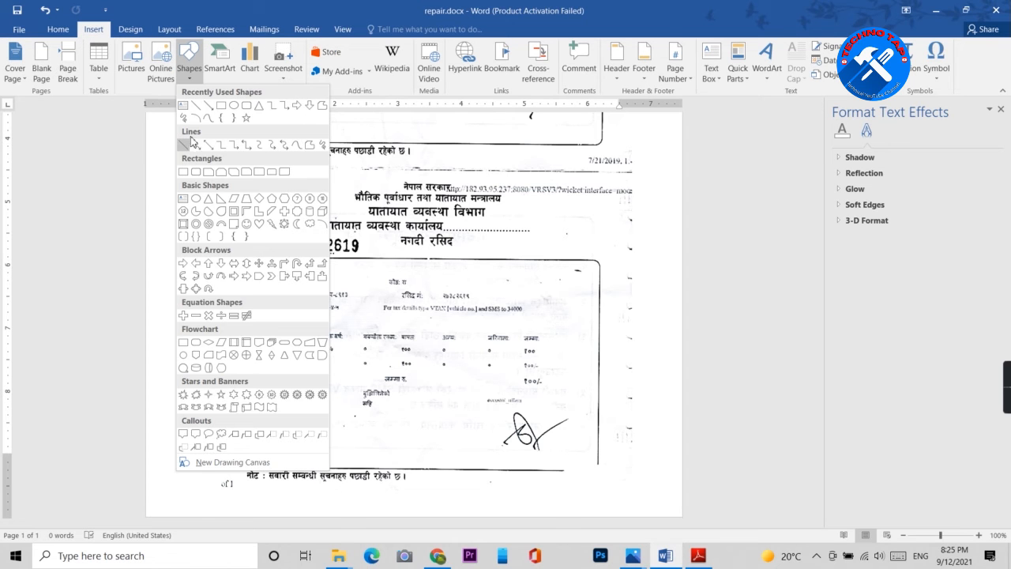
pyautogui.click(233, 105)
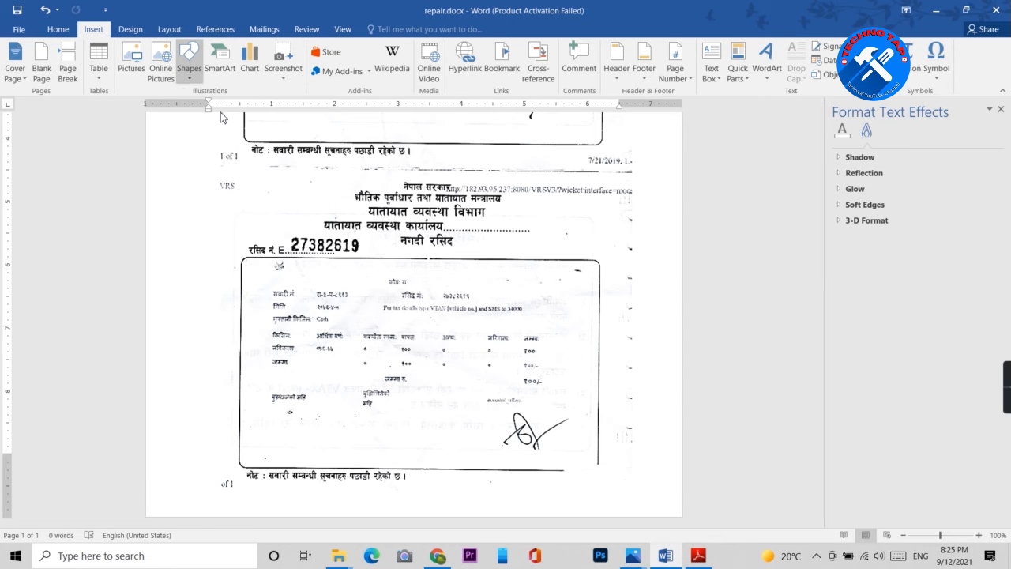
pyautogui.click(194, 76)
pyautogui.click(214, 171)
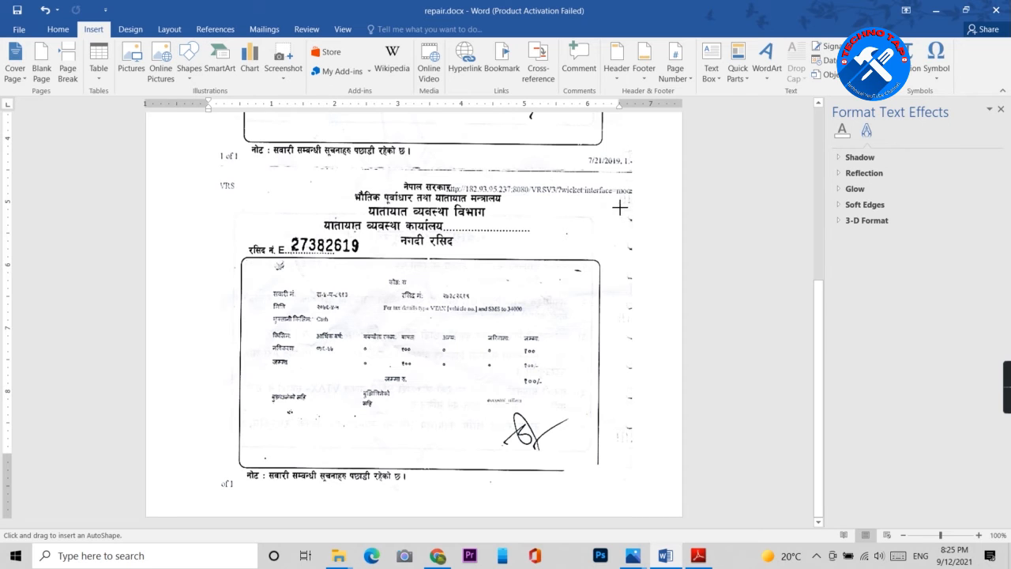
pyautogui.moveTo(619, 207); pyautogui.dragTo(645, 471)
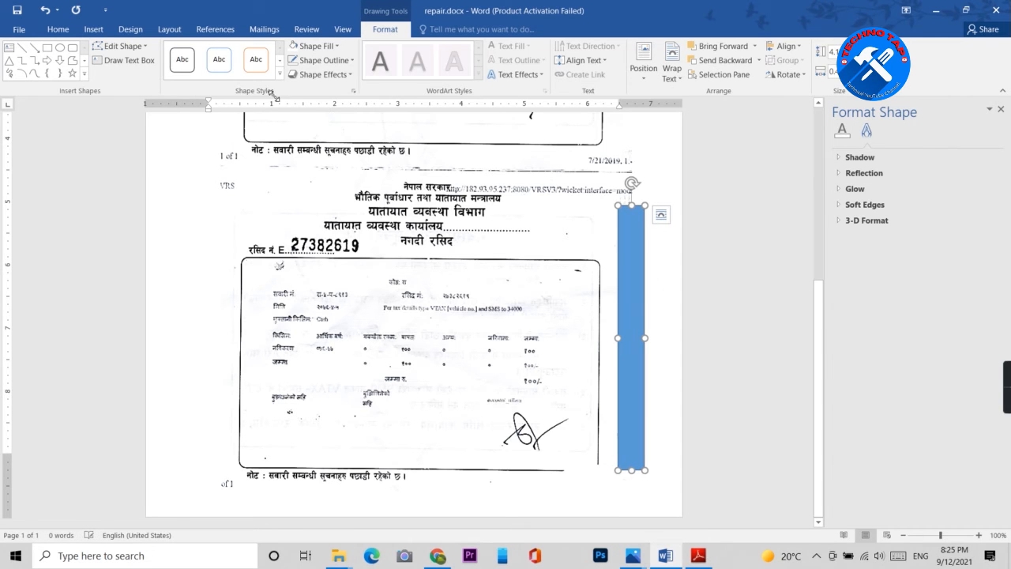
# - Give the rectangle beside the second receipt no outline and a white fill
pyautogui.click(316, 61)
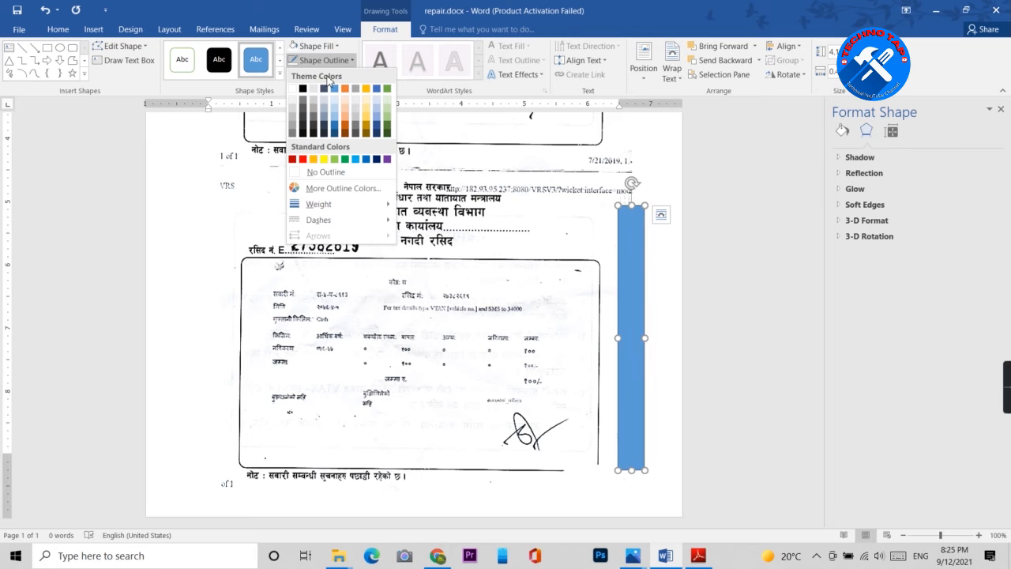
pyautogui.click(323, 171)
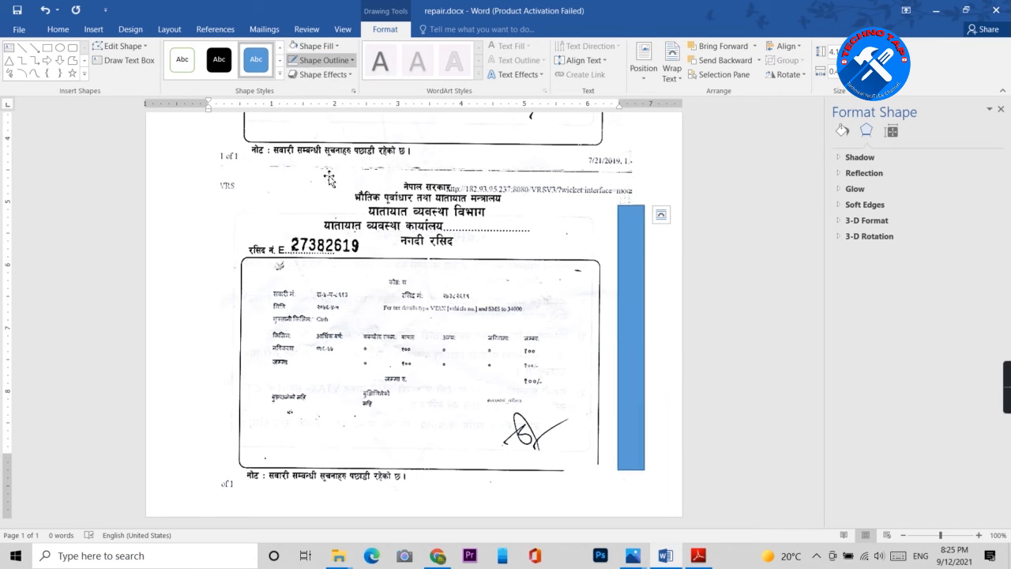
pyautogui.click(327, 46)
pyautogui.click(312, 164)
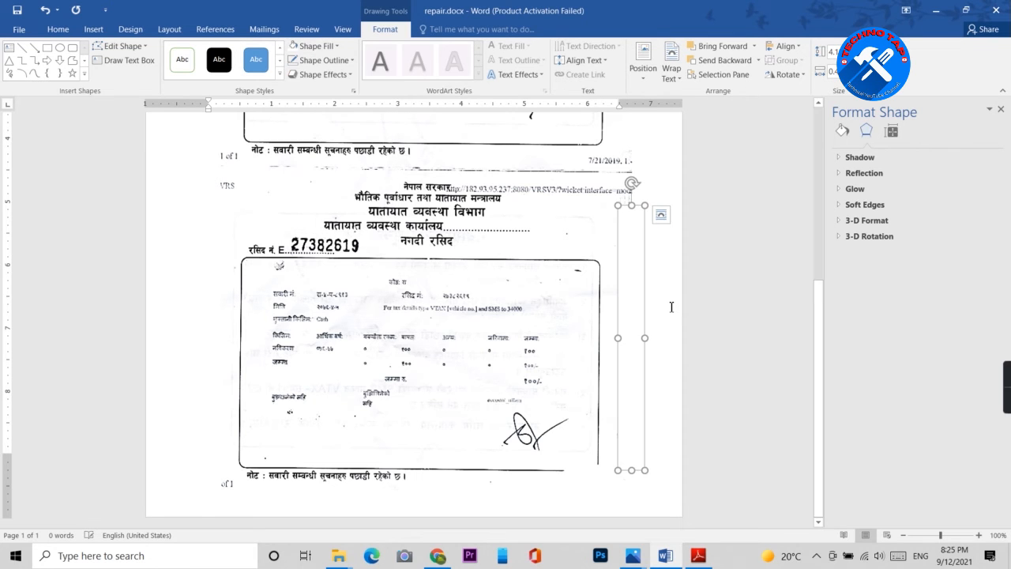
pyautogui.click(671, 307)
# - Draw a thin horizontal rectangle over the stray marks above the first receipt's web address line
pyautogui.scroll(-8, 632, 336)
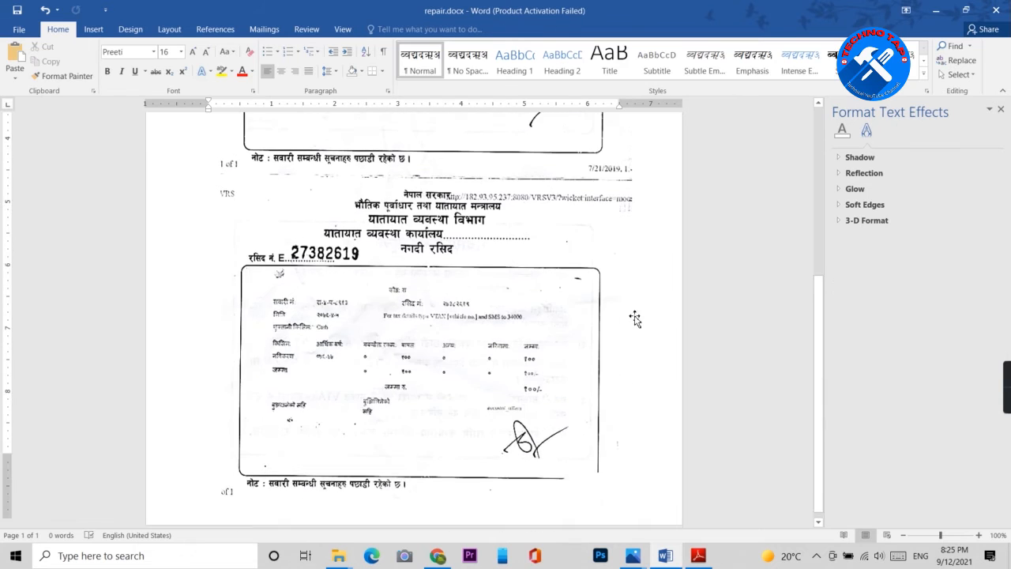
pyautogui.scroll(1, 621, 319)
pyautogui.scroll(3, 620, 319)
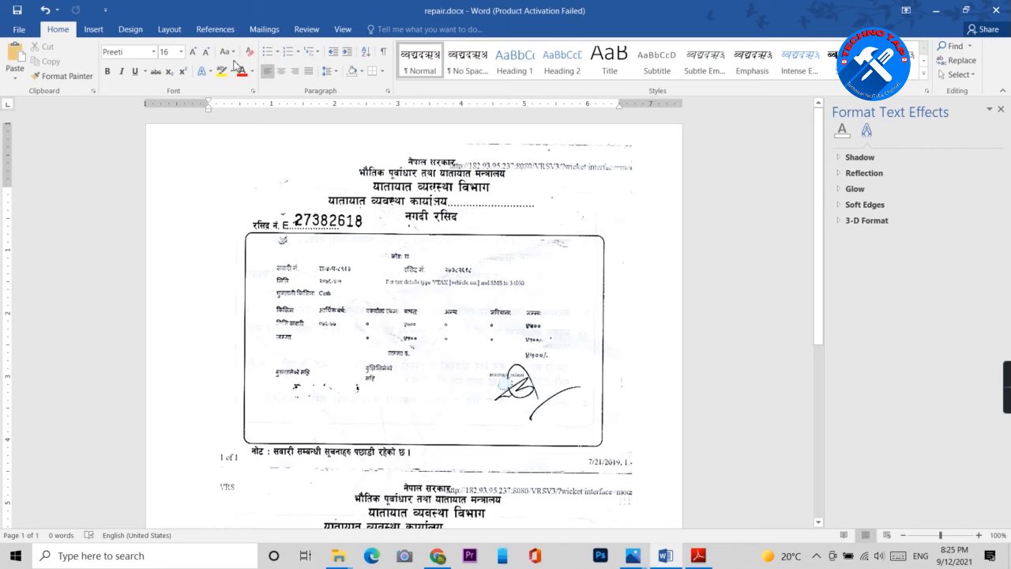
pyautogui.click(105, 34)
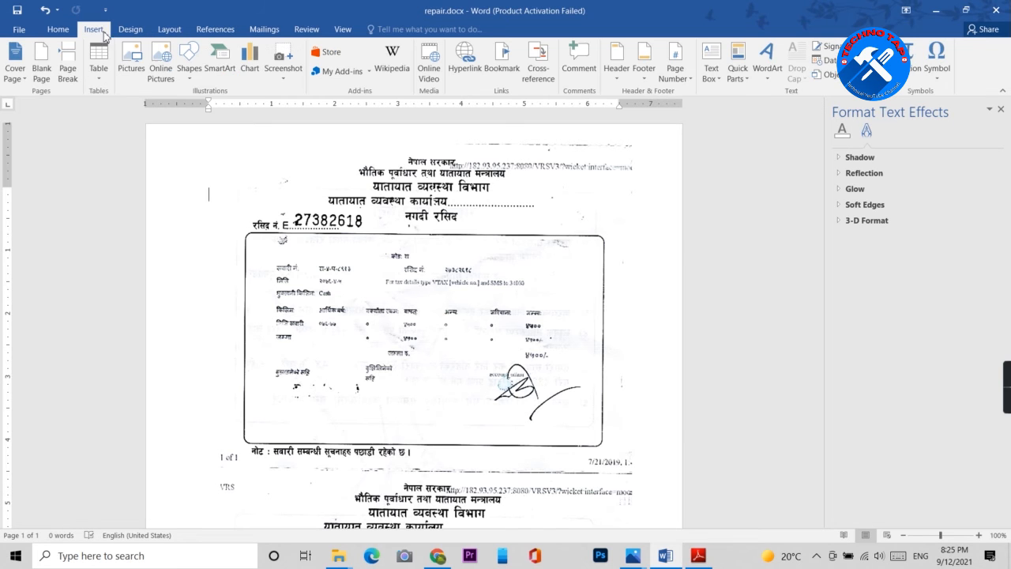
pyautogui.click(135, 67)
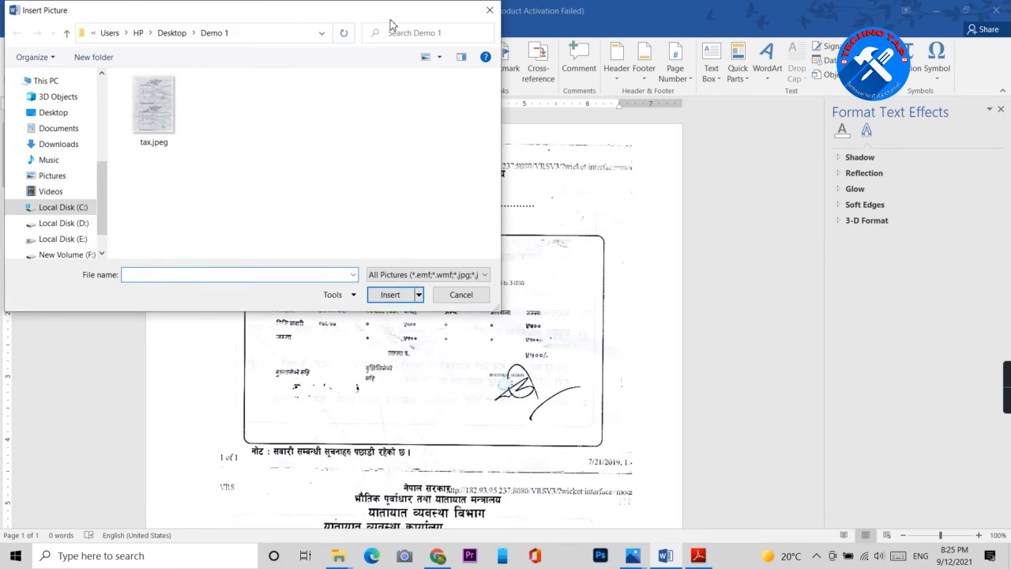
pyautogui.click(489, 11)
pyautogui.click(189, 73)
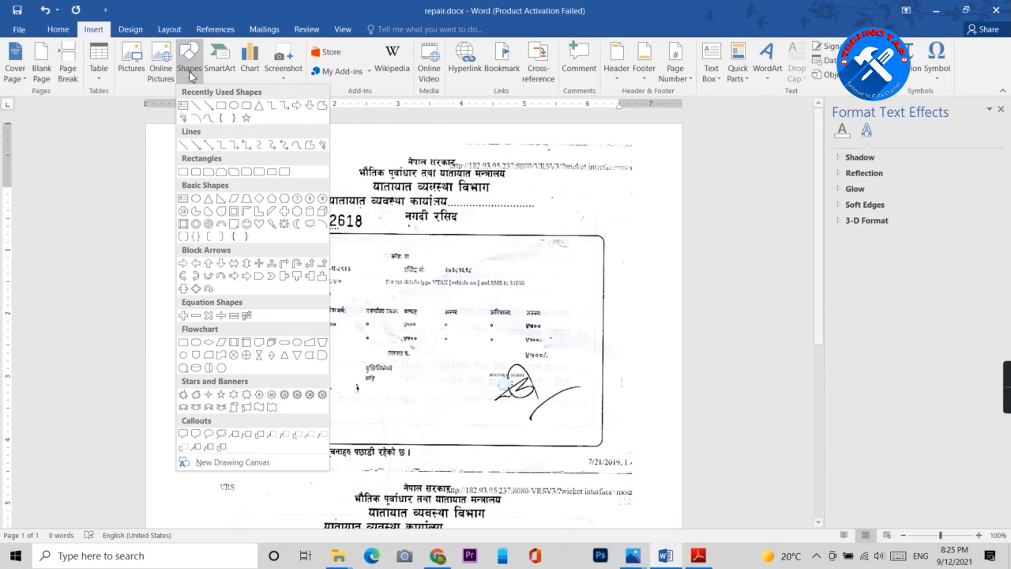
pyautogui.click(221, 106)
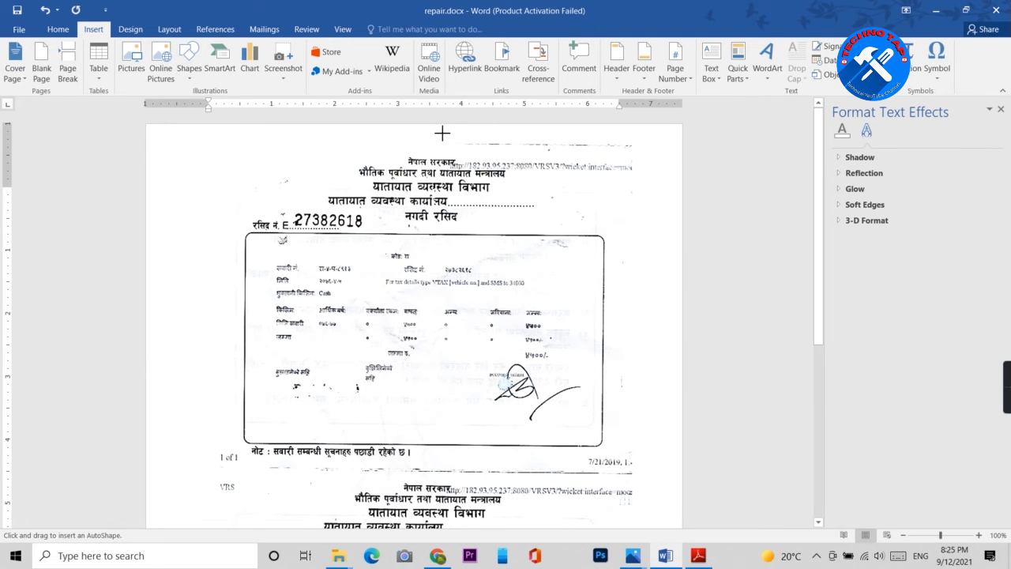
pyautogui.moveTo(441, 133)
pyautogui.mouseDown()
pyautogui.moveTo(505, 148)
pyautogui.moveTo(649, 153)
pyautogui.mouseUp()
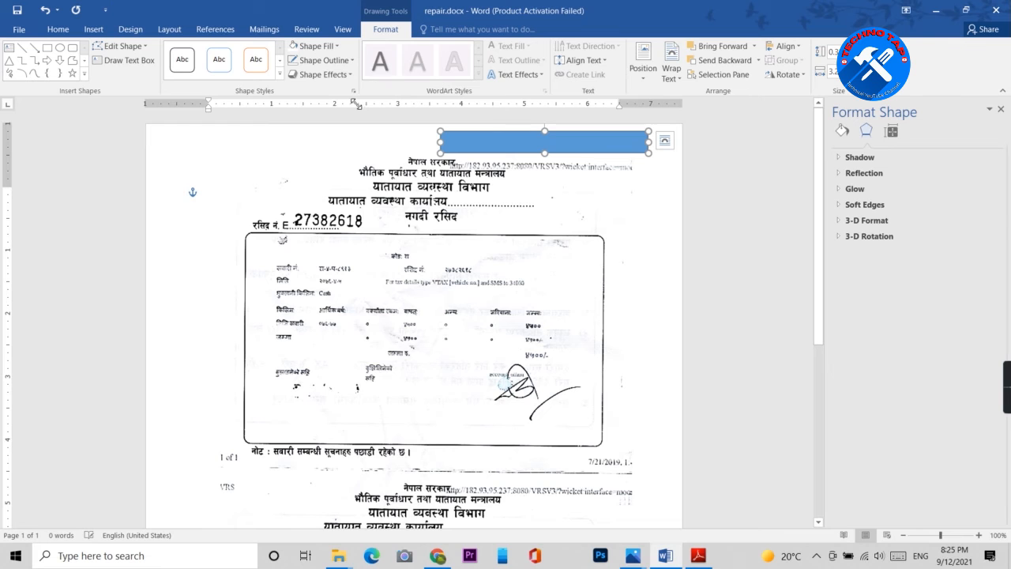
# - Give the rectangle above the first receipt no outline and a white fill
pyautogui.click(318, 61)
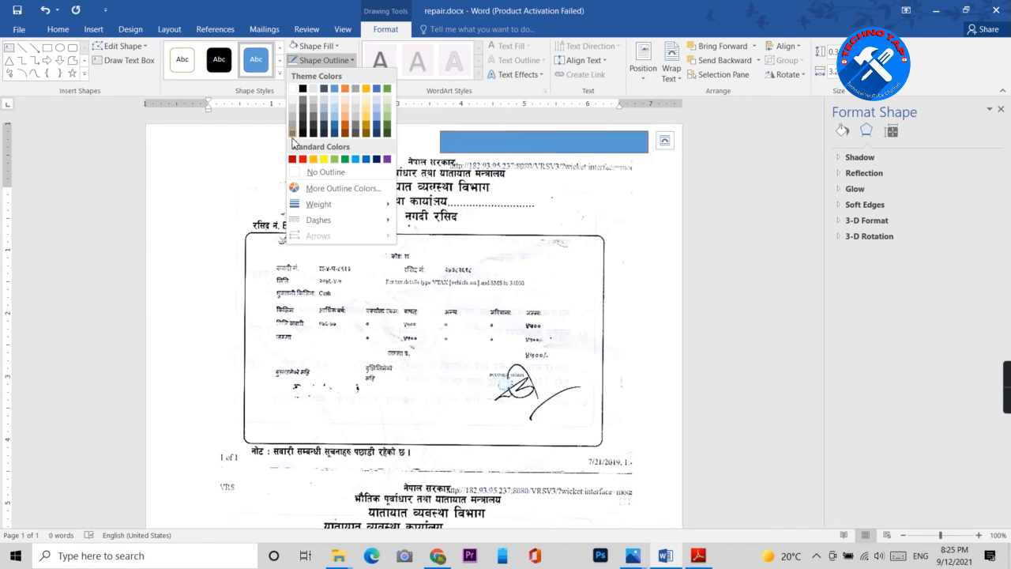
pyautogui.click(321, 175)
pyautogui.click(315, 46)
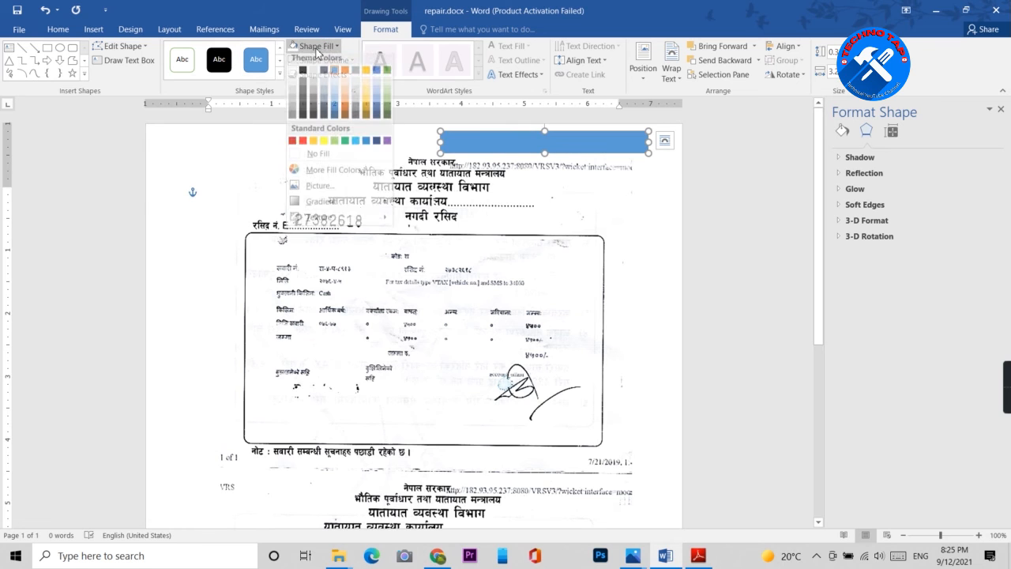
pyautogui.click(292, 75)
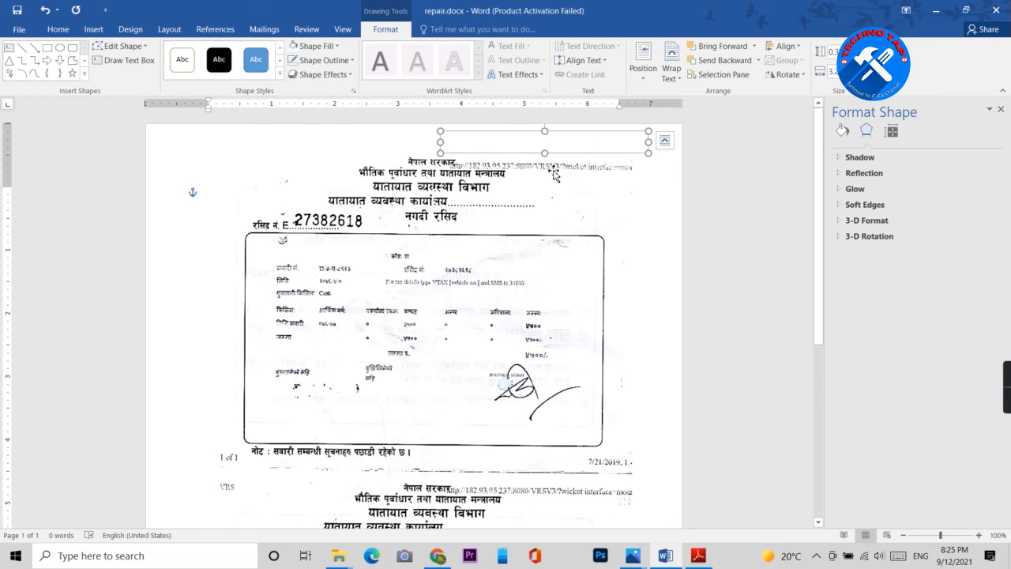
pyautogui.click(651, 181)
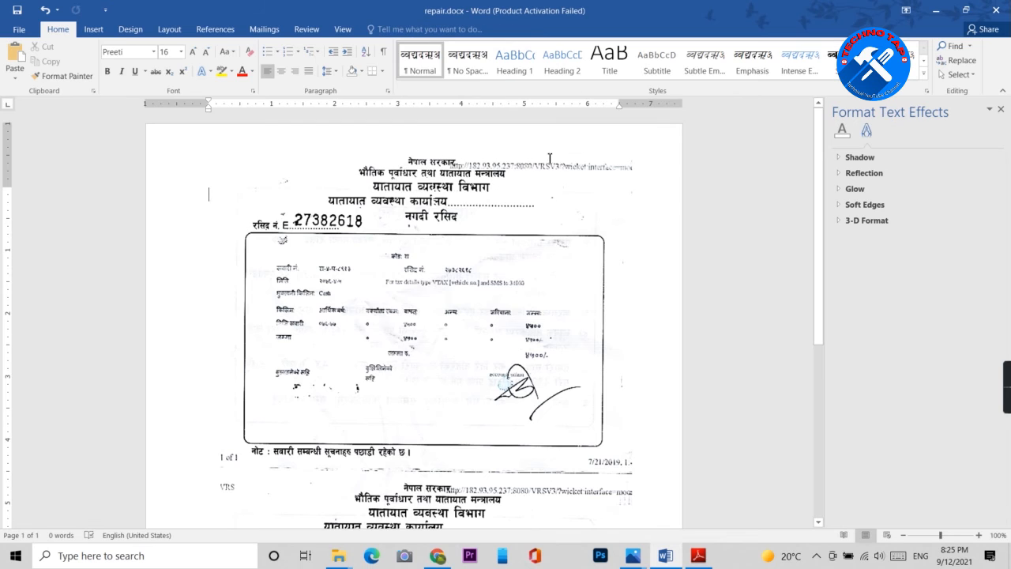
# - Check both cleaned receipts on the page and save the document
pyautogui.scroll(-6, 489, 220)
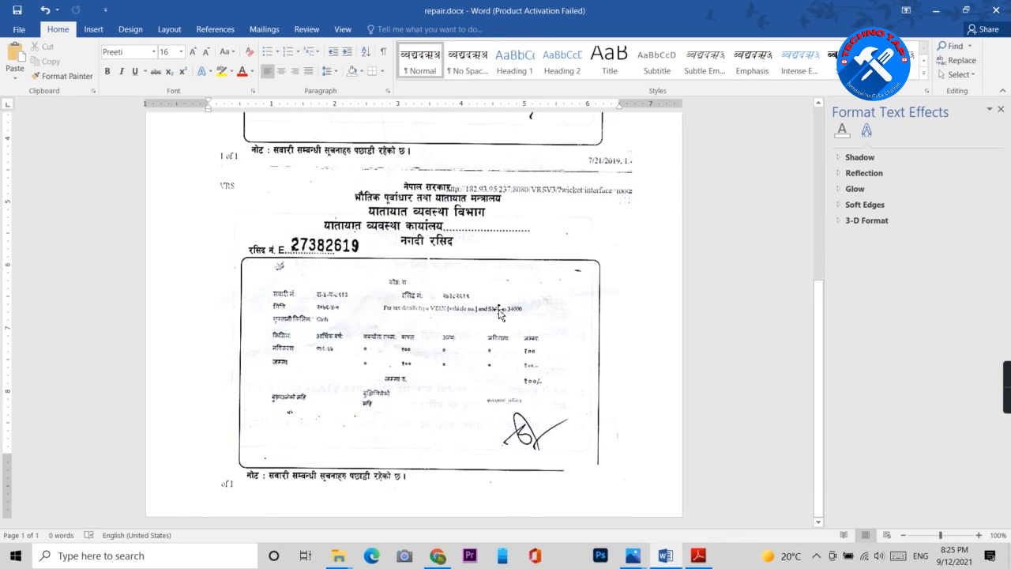
pyautogui.scroll(1, 324, 387)
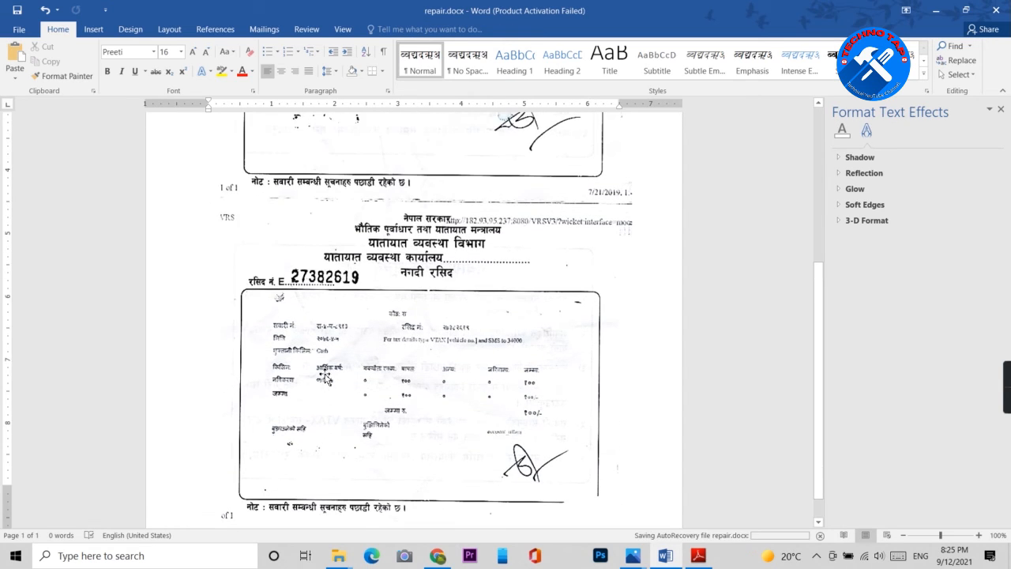
pyautogui.scroll(6, 325, 378)
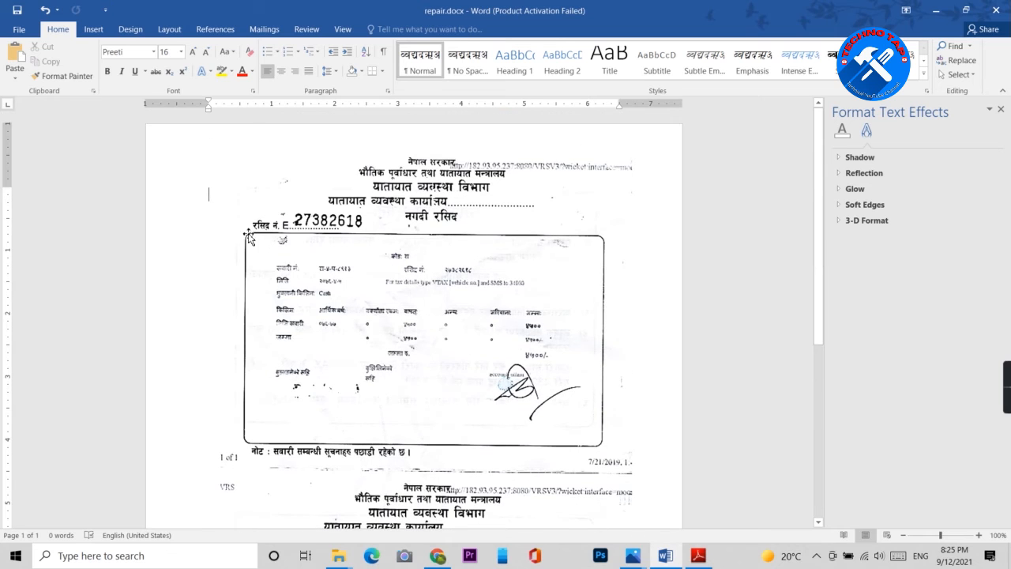
pyautogui.click(19, 32)
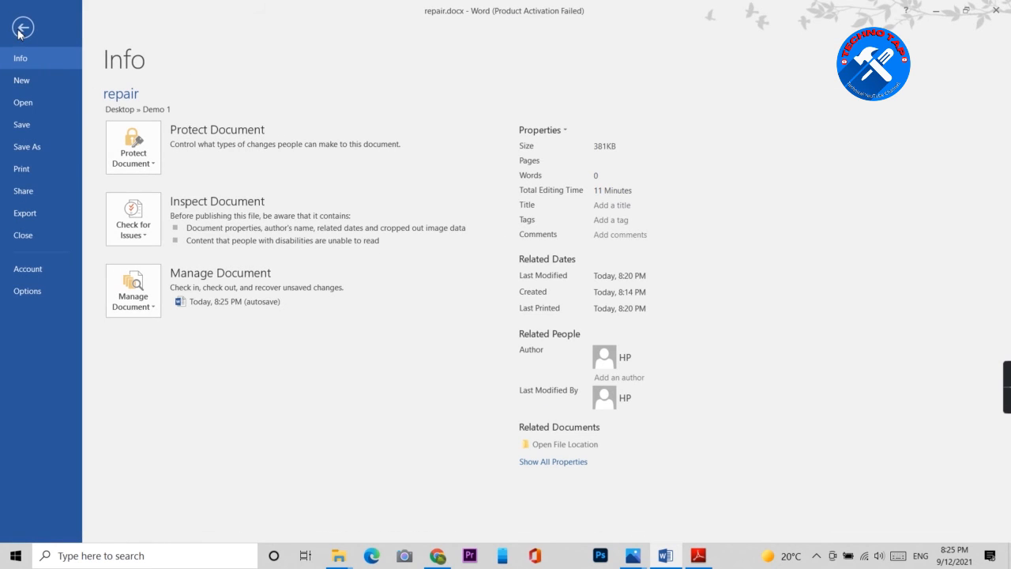
pyautogui.click(41, 128)
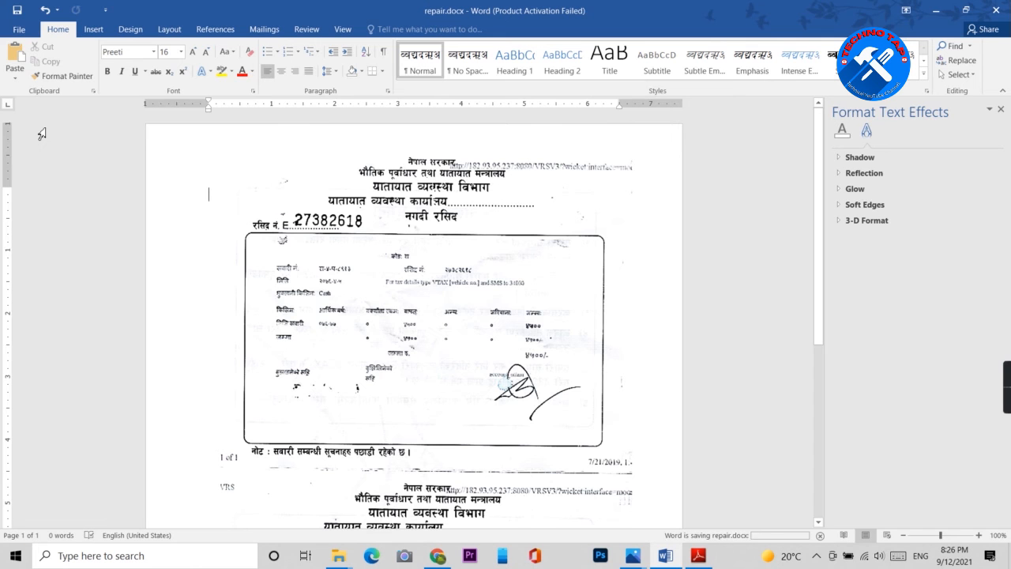
# - Save the document as repair.docx in the Demo 1 folder in Word Document format
pyautogui.click(19, 29)
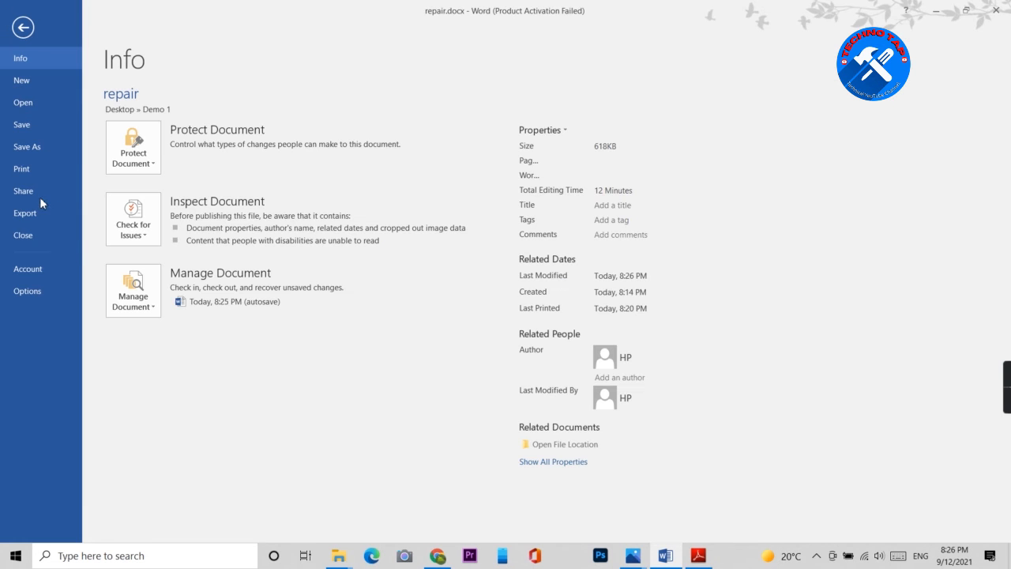
pyautogui.click(46, 149)
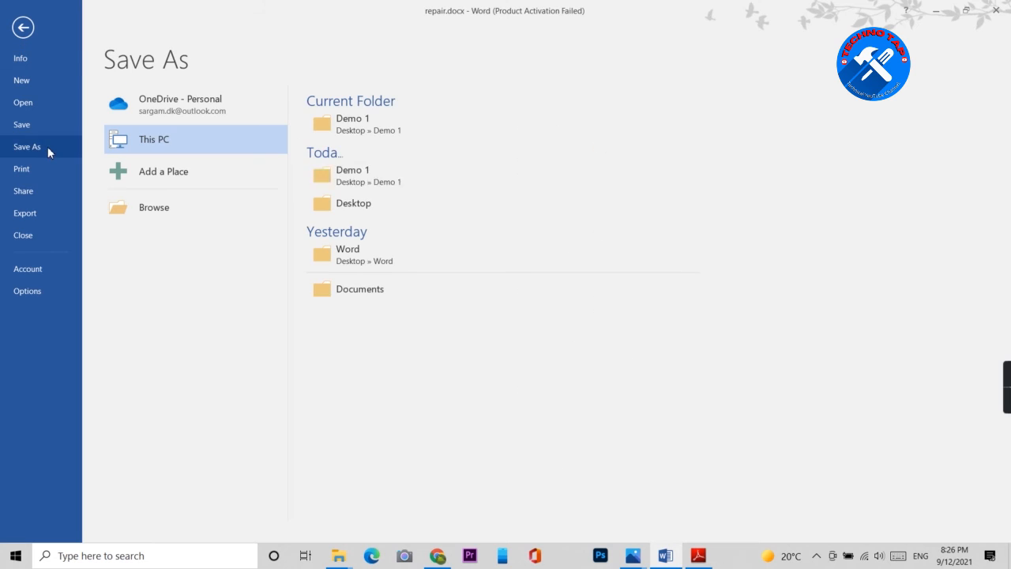
pyautogui.click(388, 129)
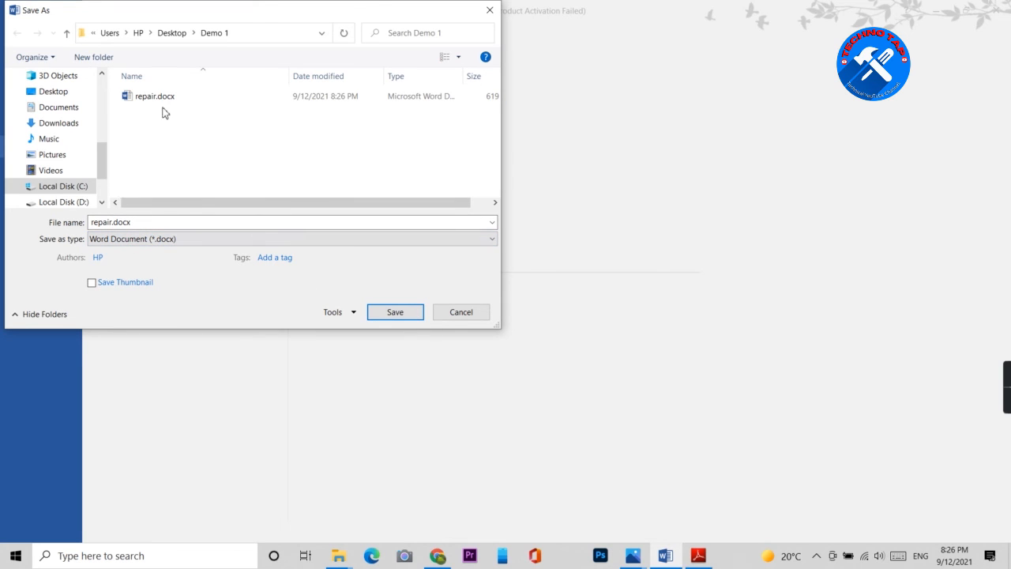
pyautogui.click(406, 315)
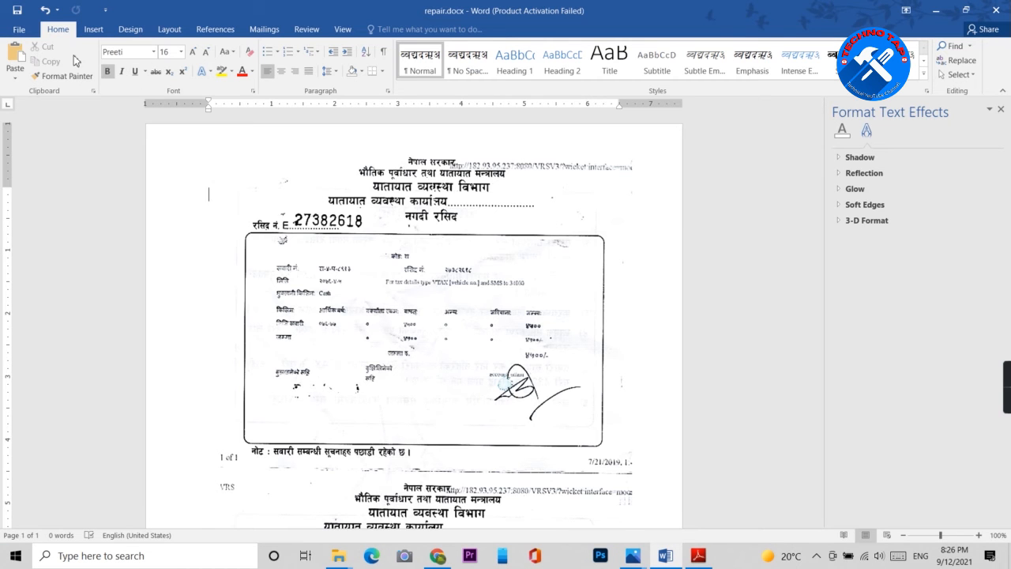
# - Try to save the document in PDF format as repair.pdf in the Demo 1 folder, replacing the existing file
pyautogui.click(22, 32)
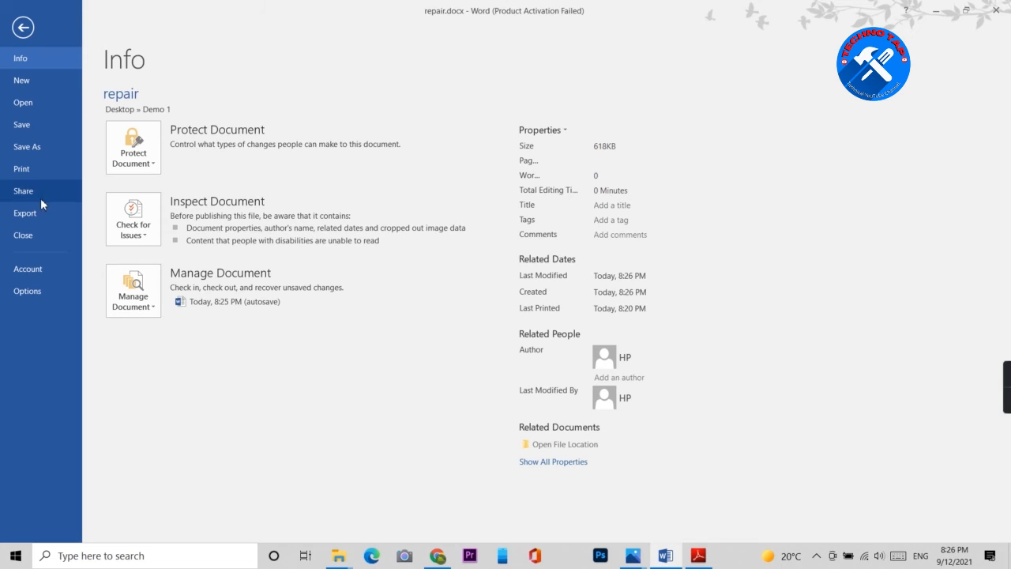
pyautogui.click(39, 144)
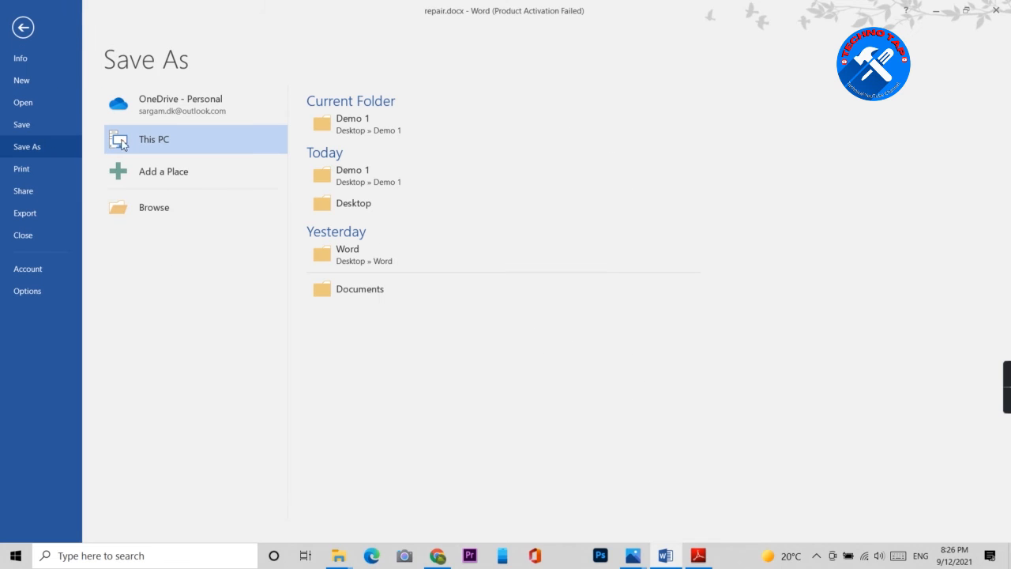
pyautogui.click(174, 207)
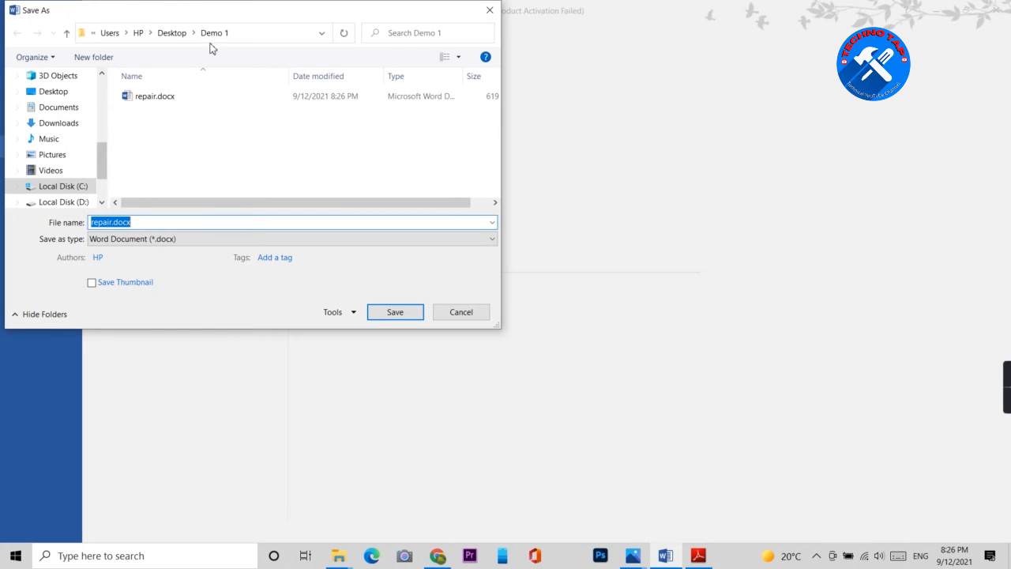
pyautogui.click(204, 243)
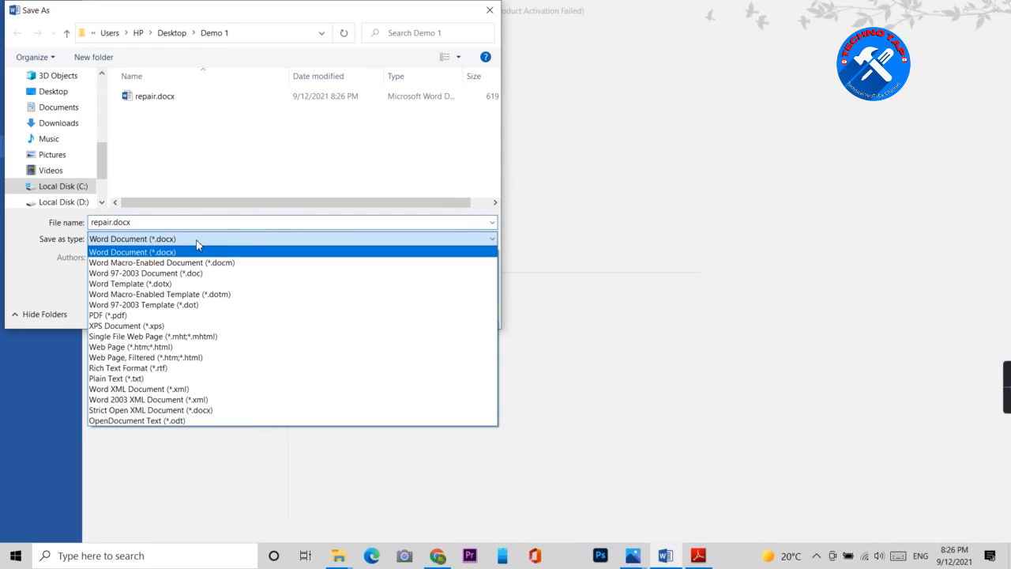
pyautogui.click(146, 316)
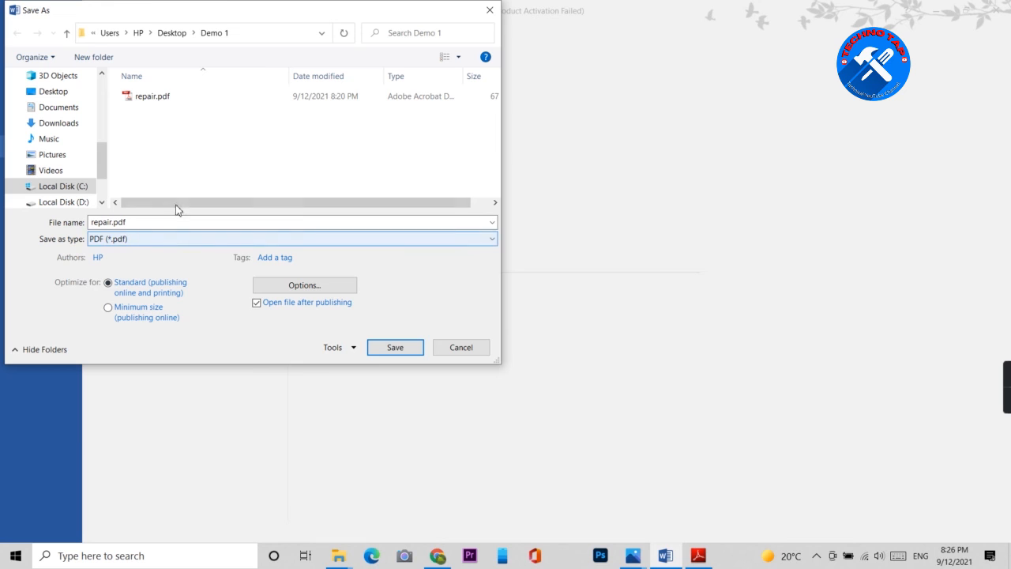
pyautogui.click(154, 136)
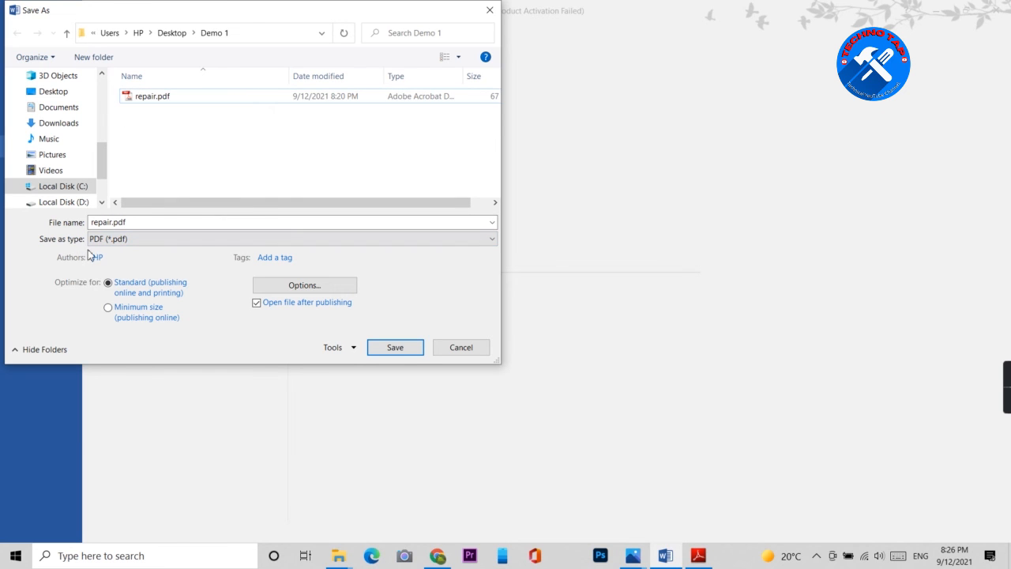
pyautogui.click(109, 224)
pyautogui.click(119, 239)
pyautogui.click(128, 239)
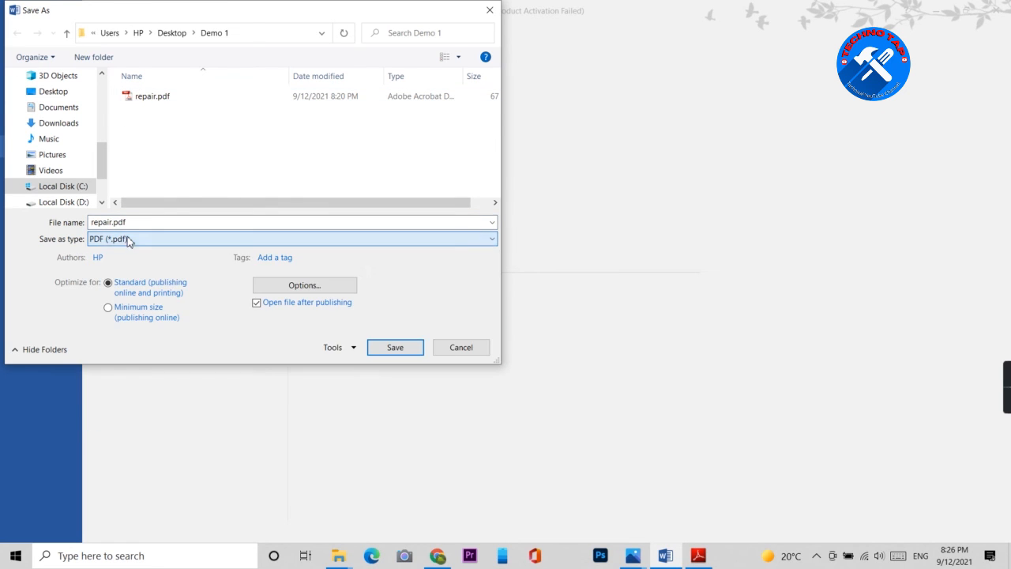
pyautogui.click(402, 347)
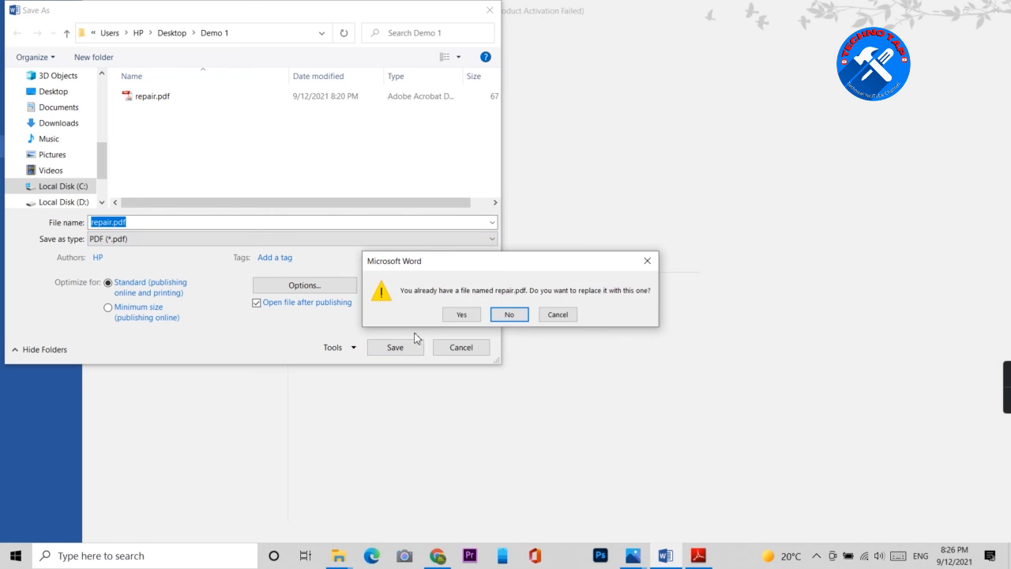
pyautogui.click(462, 315)
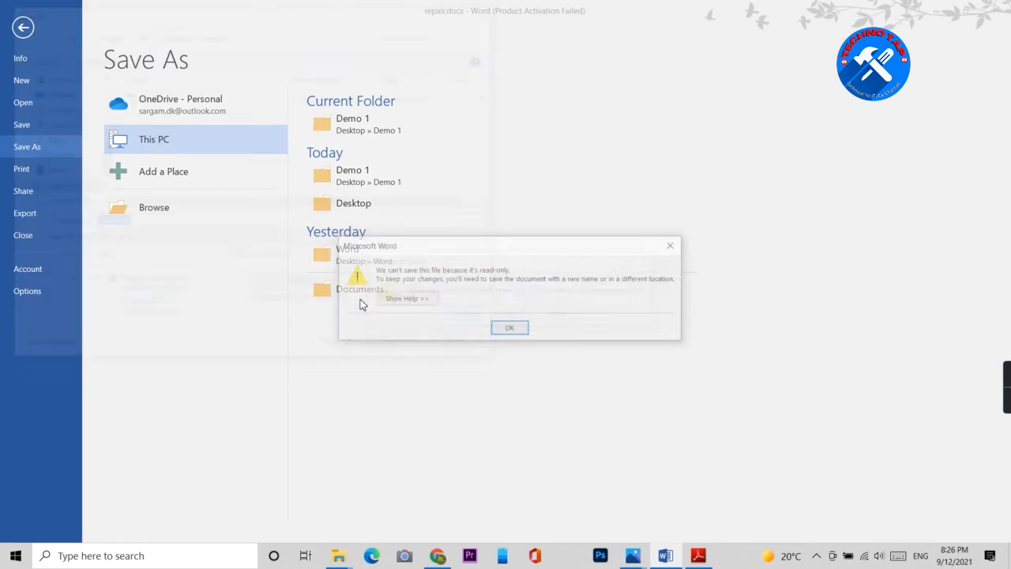
pyautogui.click(515, 328)
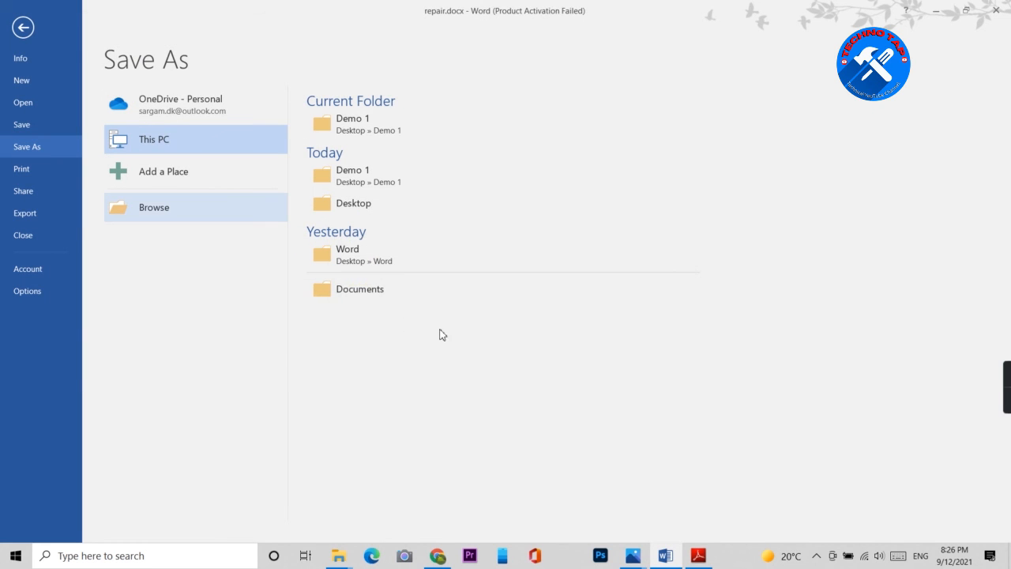
# - Switch to File Explorer and open repair.pdf from the Demo 1 folder
pyautogui.click(935, 10)
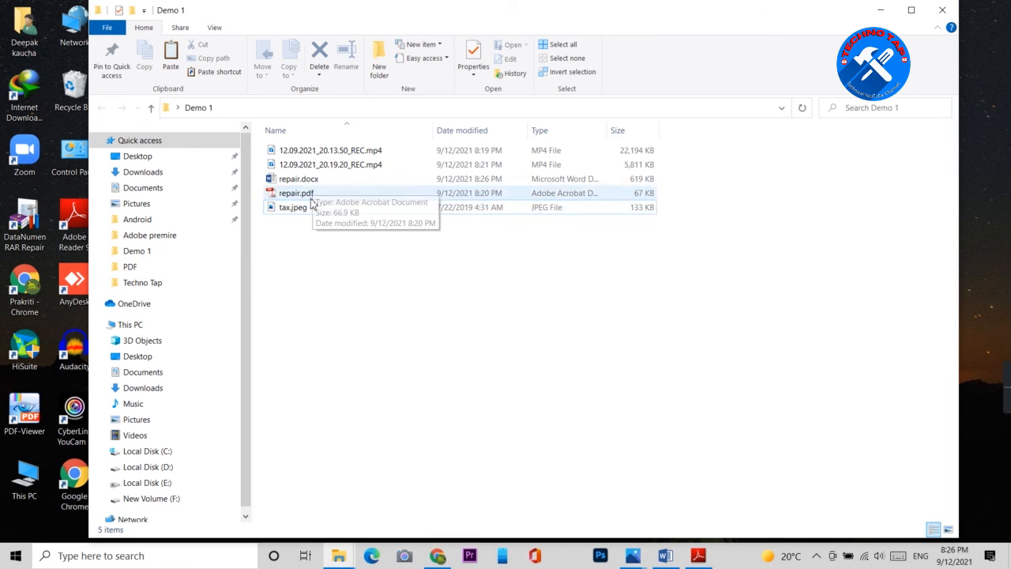
pyautogui.doubleClick(304, 194)
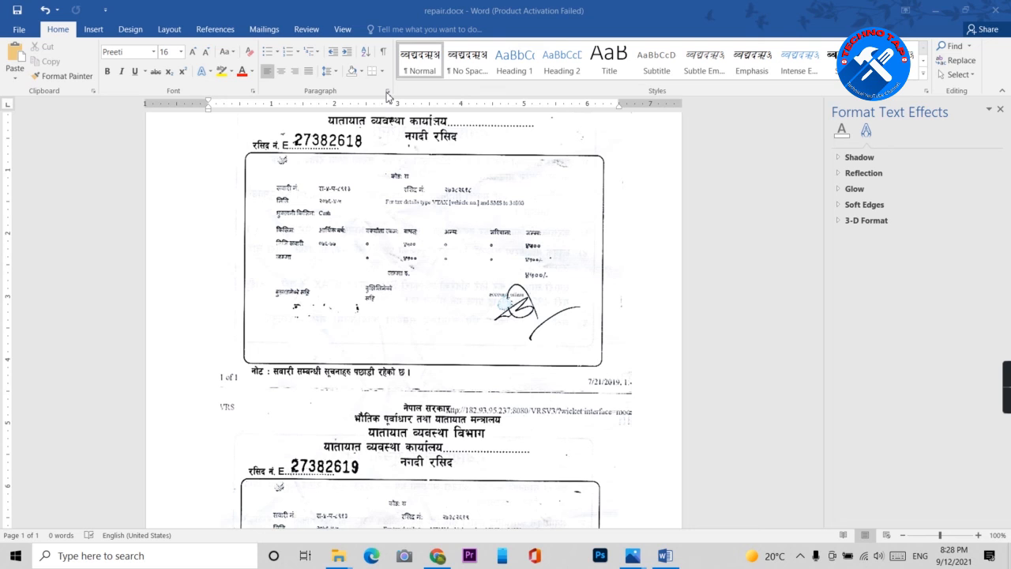
# - Save a copy of the receipt document in PDF format as 222.pdf in the Demo 1 folder on this PC
pyautogui.click(19, 30)
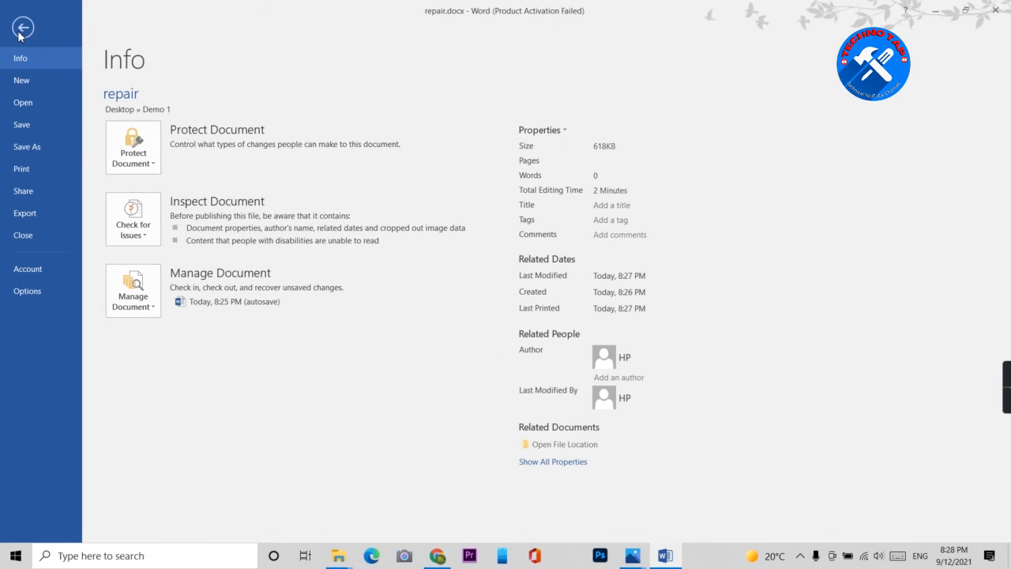
pyautogui.click(35, 148)
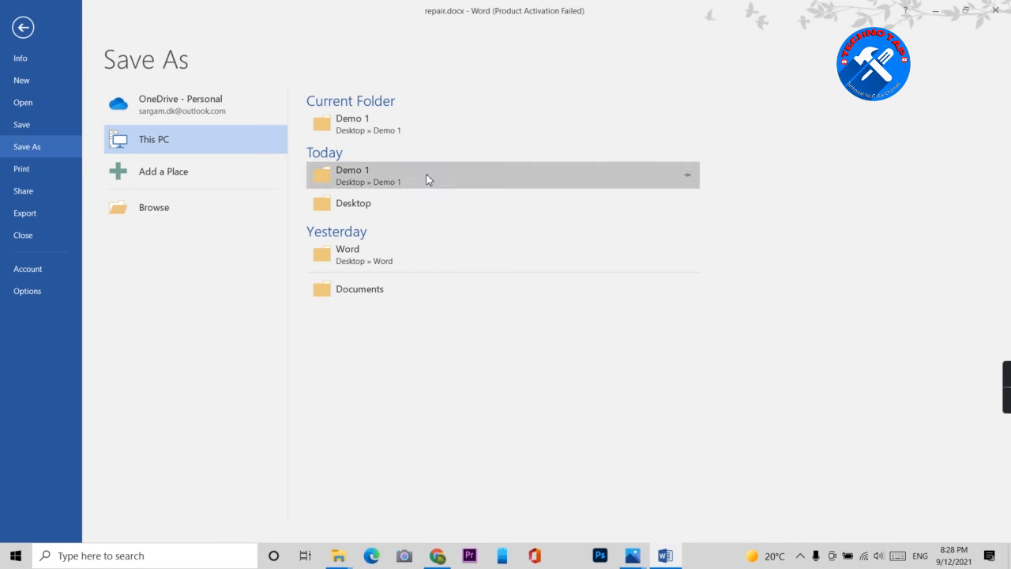
pyautogui.click(200, 213)
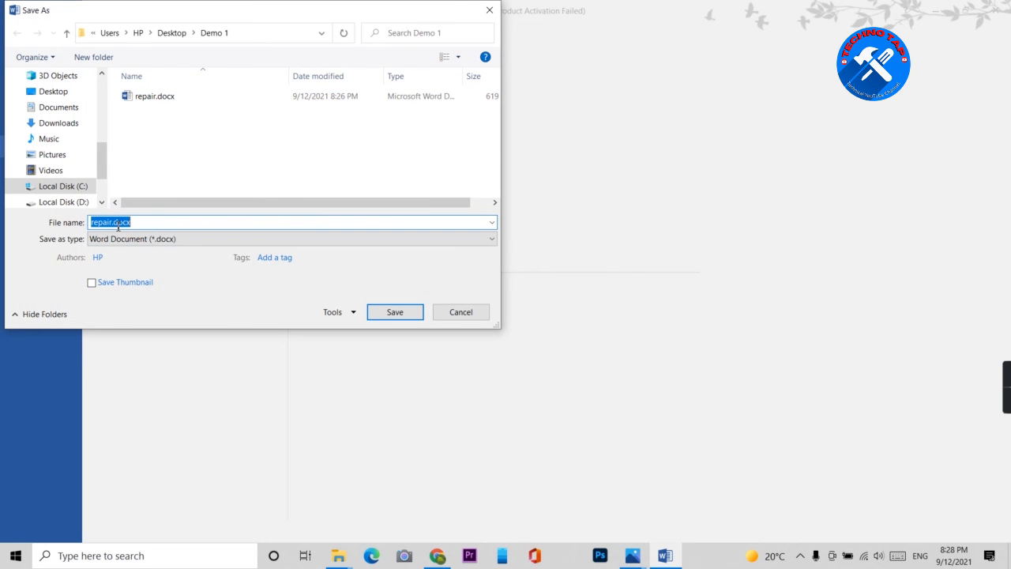
pyautogui.write('2')
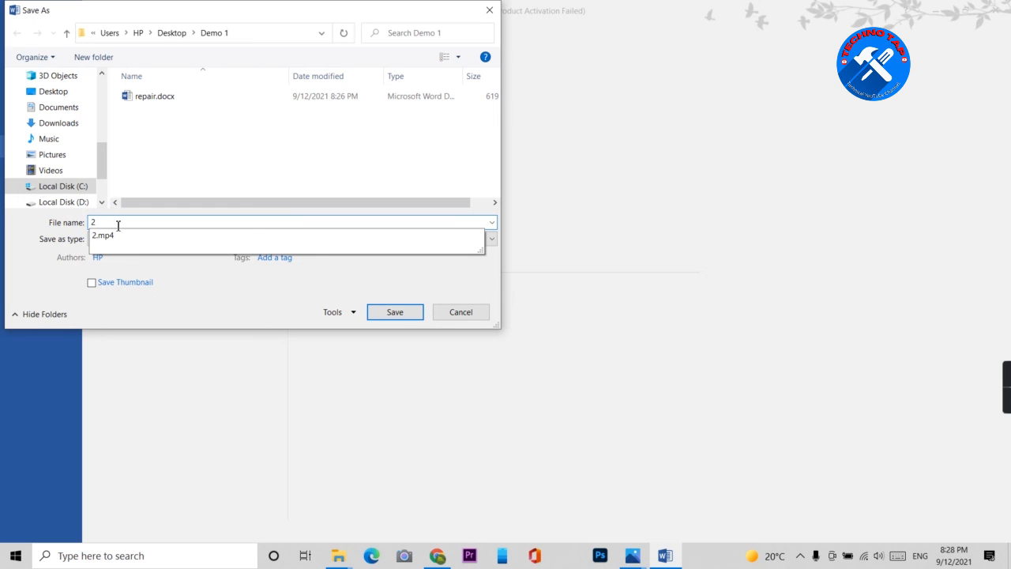
pyautogui.write('22')
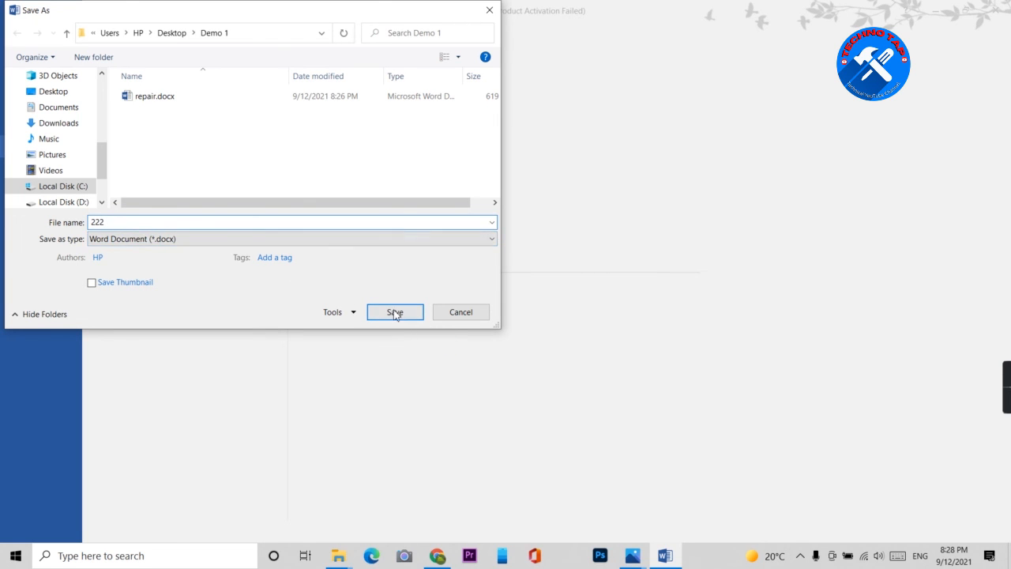
pyautogui.click(162, 240)
pyautogui.click(128, 317)
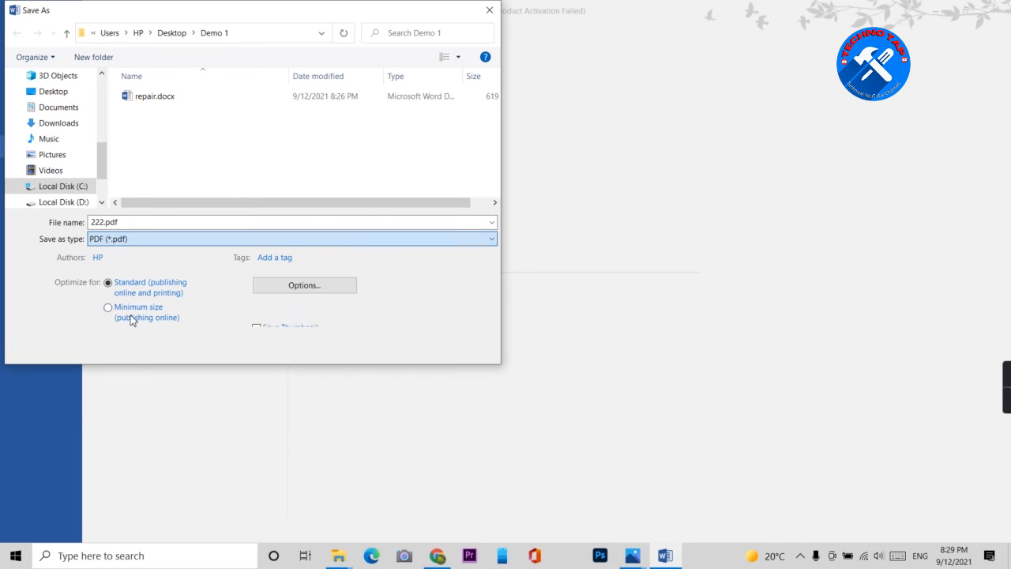
pyautogui.click(123, 244)
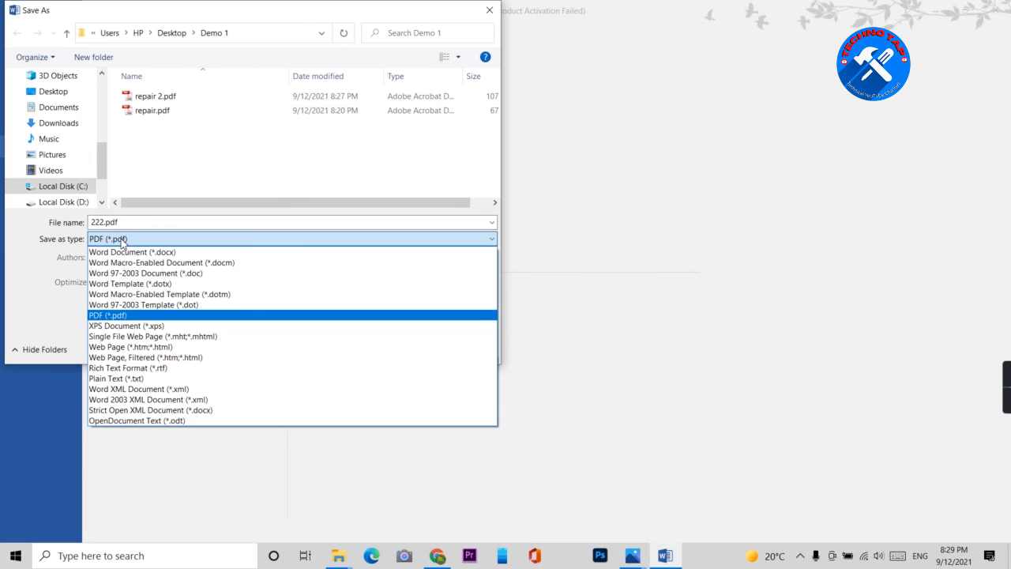
pyautogui.click(134, 317)
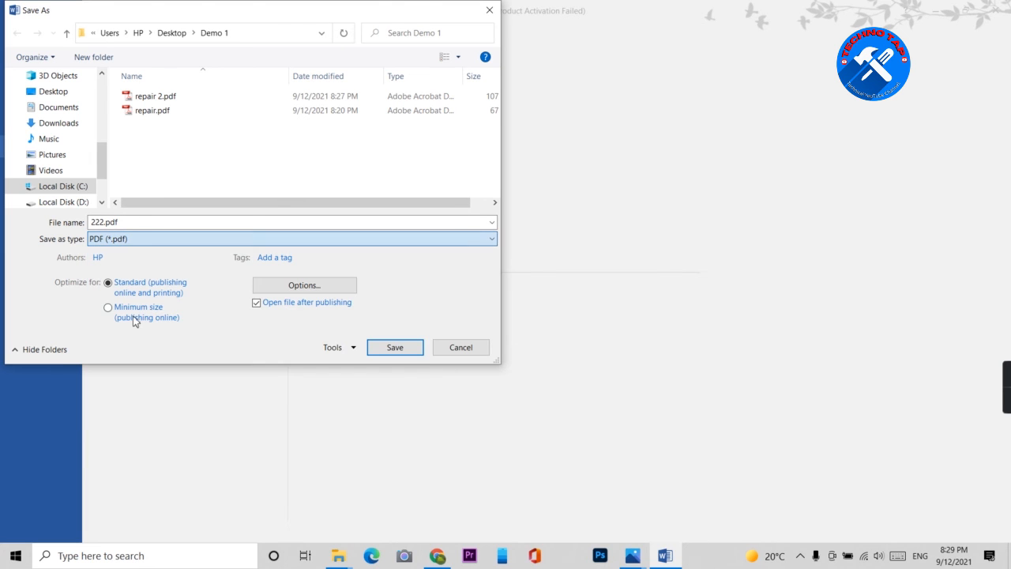
pyautogui.click(411, 350)
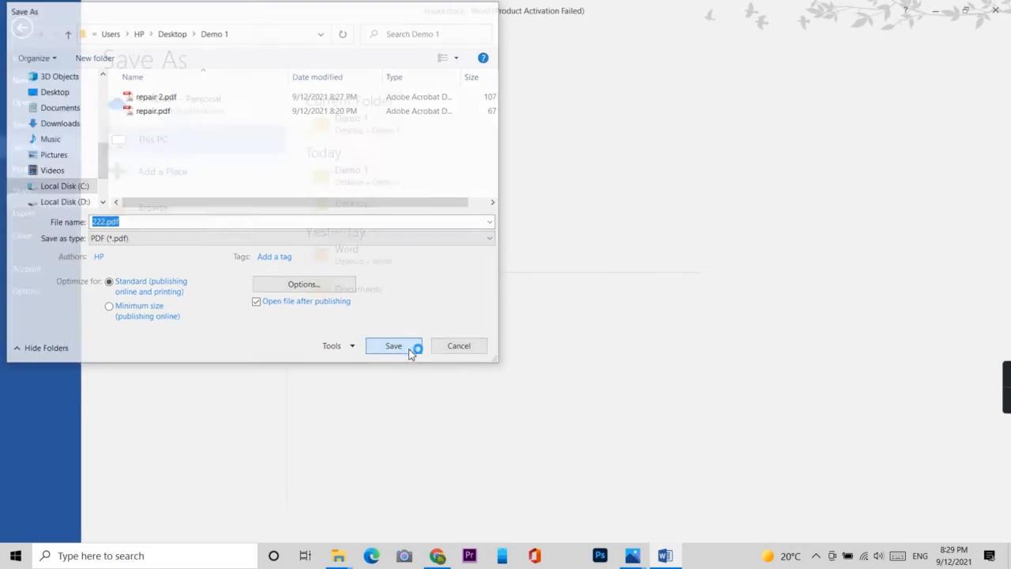
# - Examine both cleaned receipts in the exported 222.pdf from the header down to the closing note
pyautogui.scroll(-5, 245, 176)
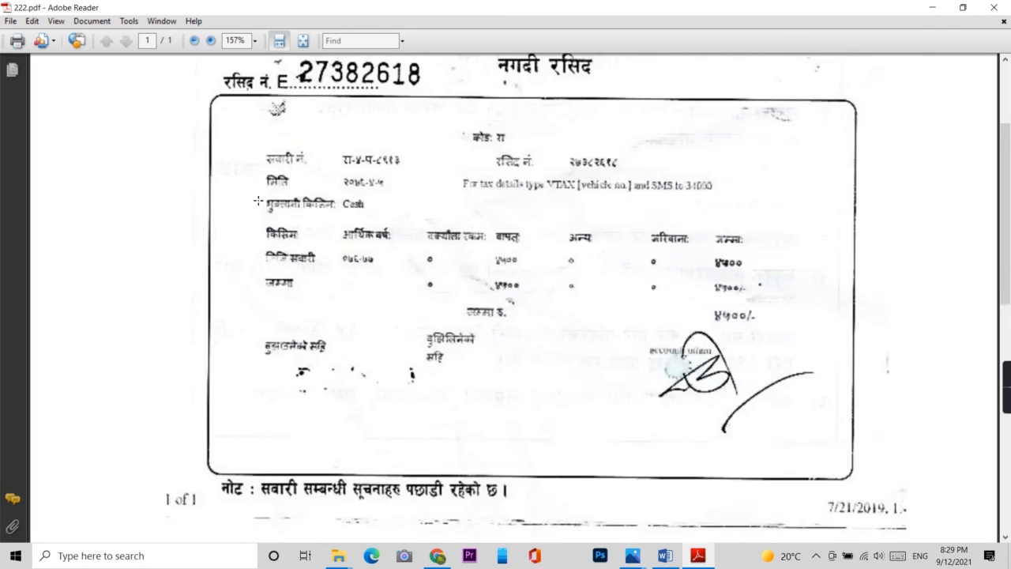
pyautogui.scroll(4, 304, 208)
pyautogui.scroll(-3, 454, 235)
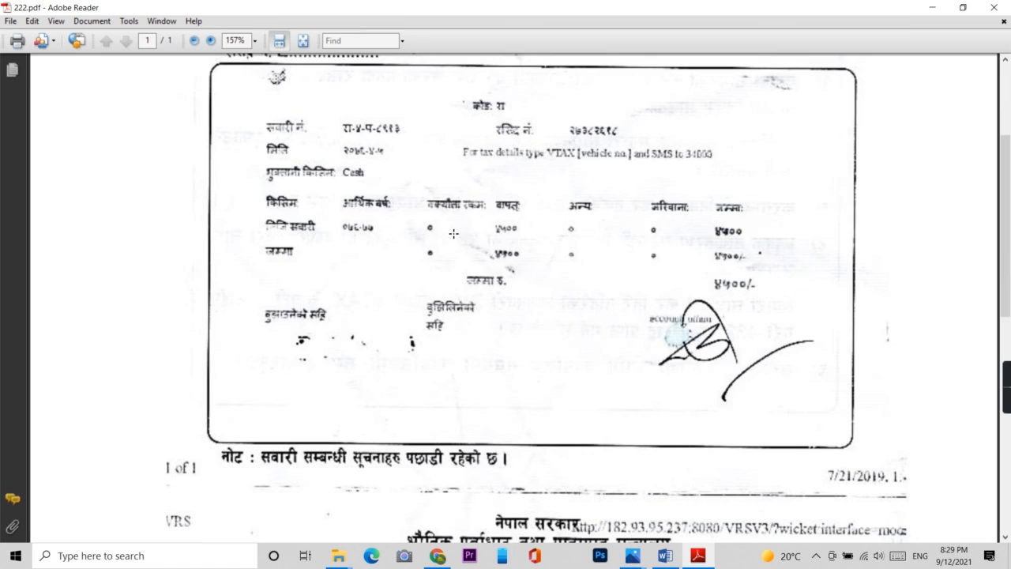
pyautogui.scroll(-8, 455, 234)
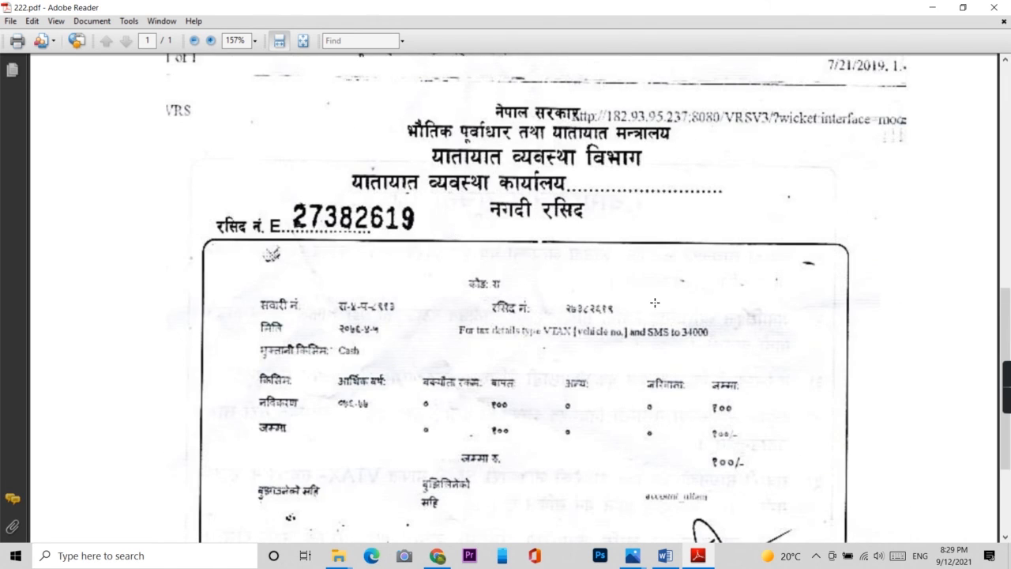
pyautogui.scroll(-3, 655, 302)
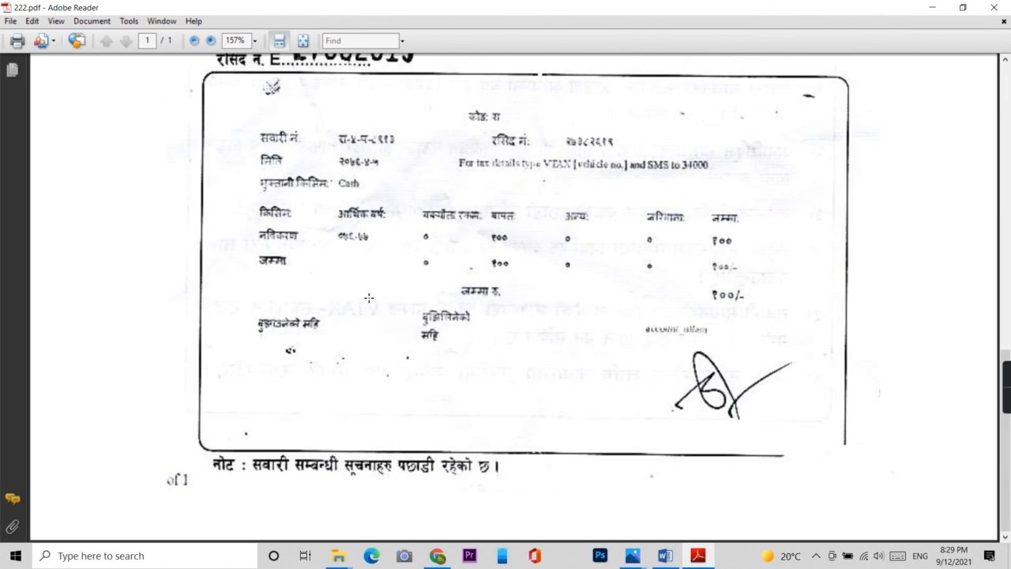
pyautogui.scroll(-20, 369, 298)
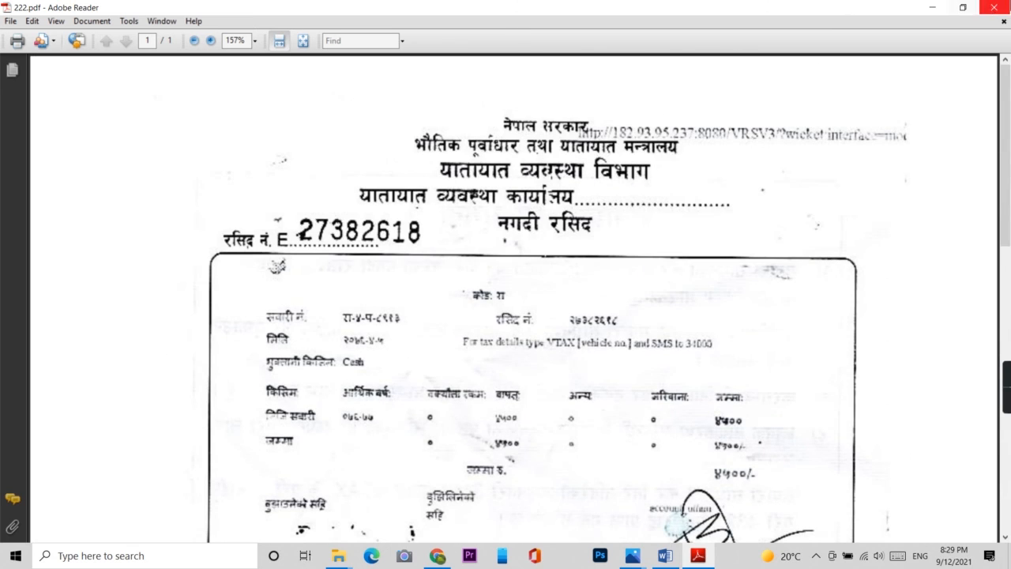